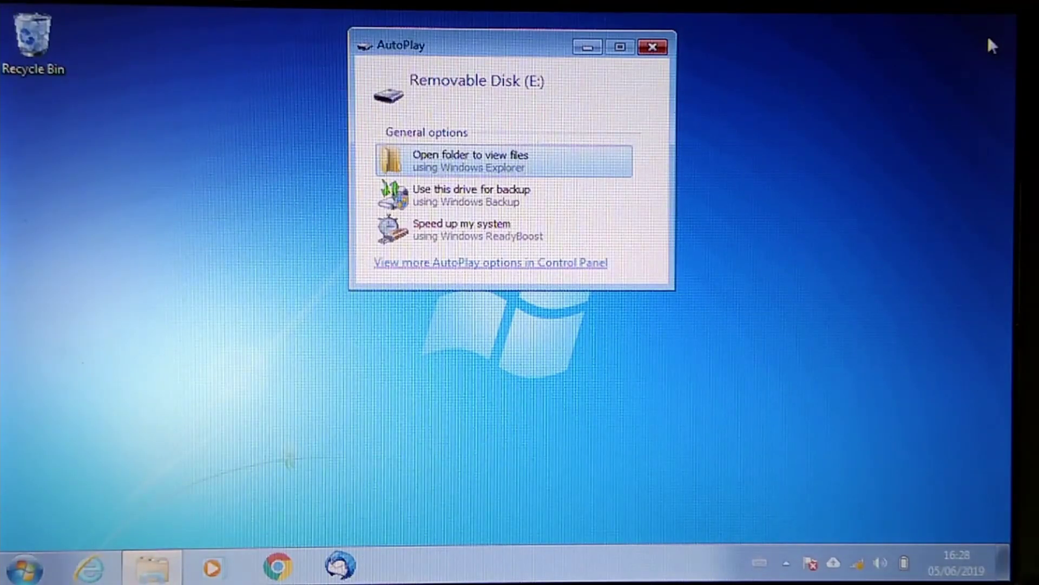
Step: Accept the AutoPlay option to view the removable disk's files
{"action": "key", "text": "Return"}
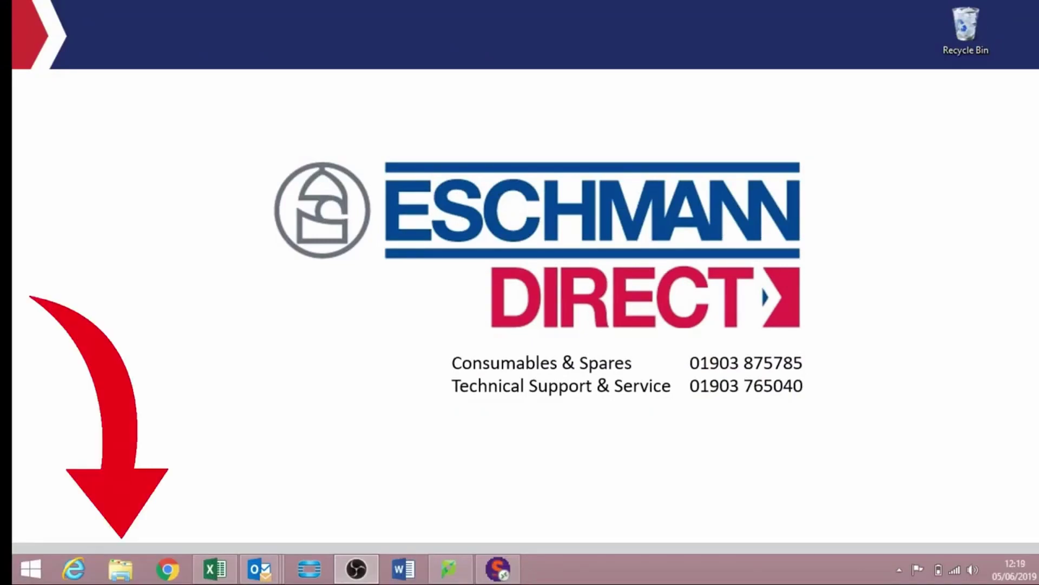
Step: Browse into the '115634 Cycle Logger Software Install' folder on the removable disk
{"action": "left_click", "coordinate": [120, 568]}
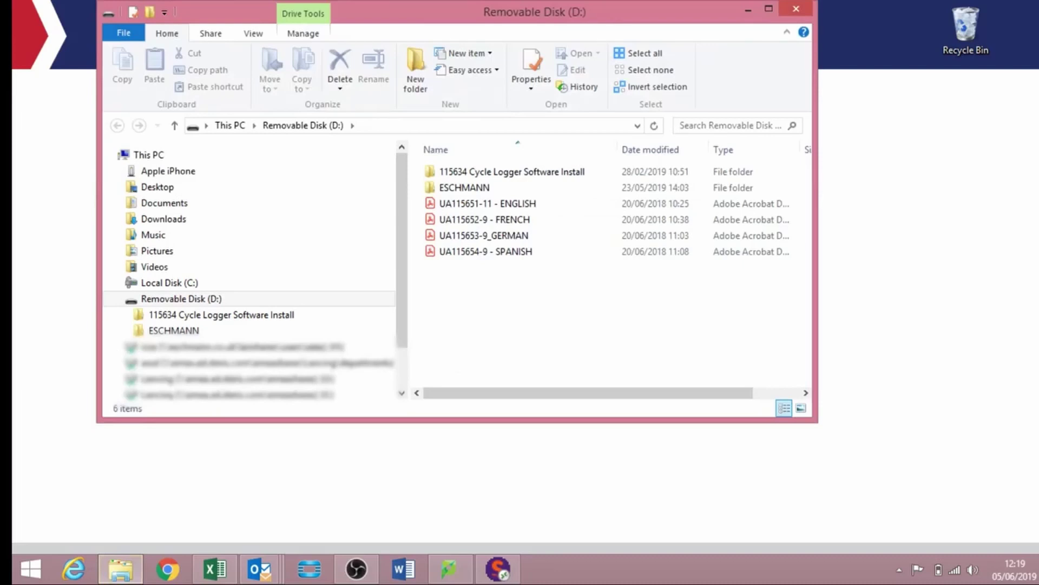
{"action": "mouse_move", "coordinate": [464, 188]}
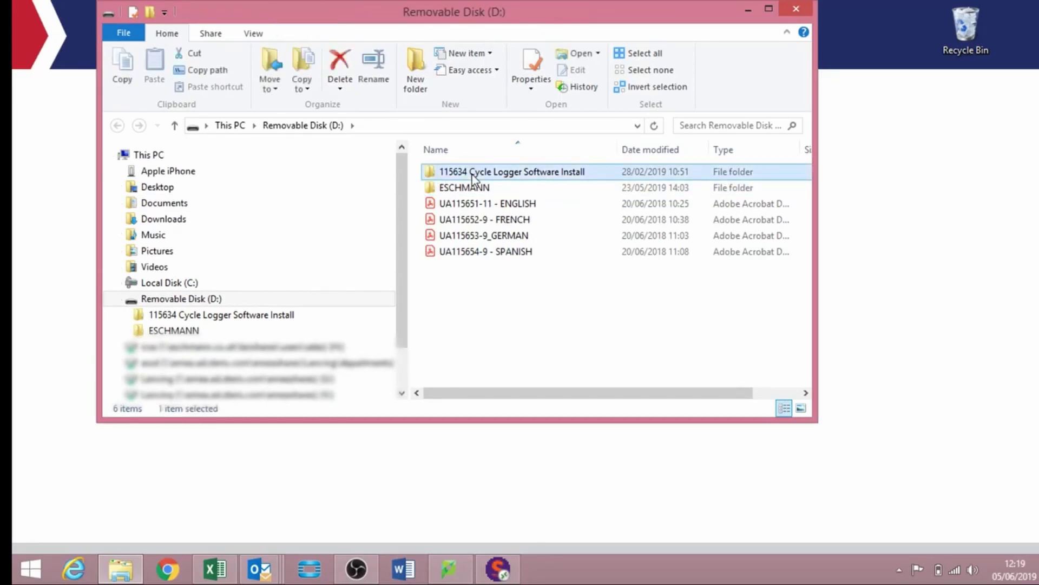
{"action": "double_click", "coordinate": [472, 174]}
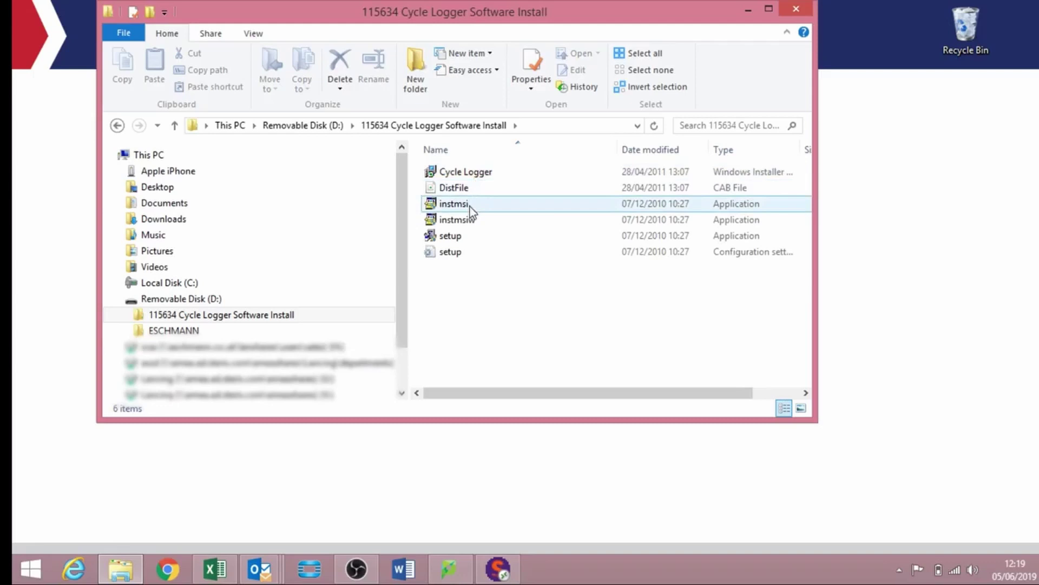
Step: Run setup with UAC approval and install Cycle Logger 2.2 to the default folder
{"action": "double_click", "coordinate": [452, 236]}
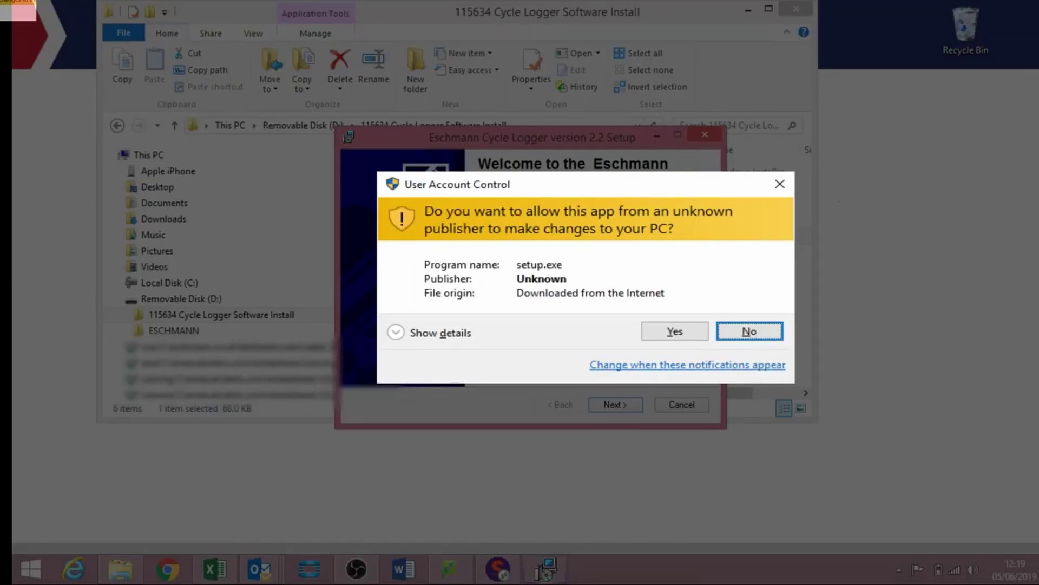
{"action": "left_click", "coordinate": [675, 331]}
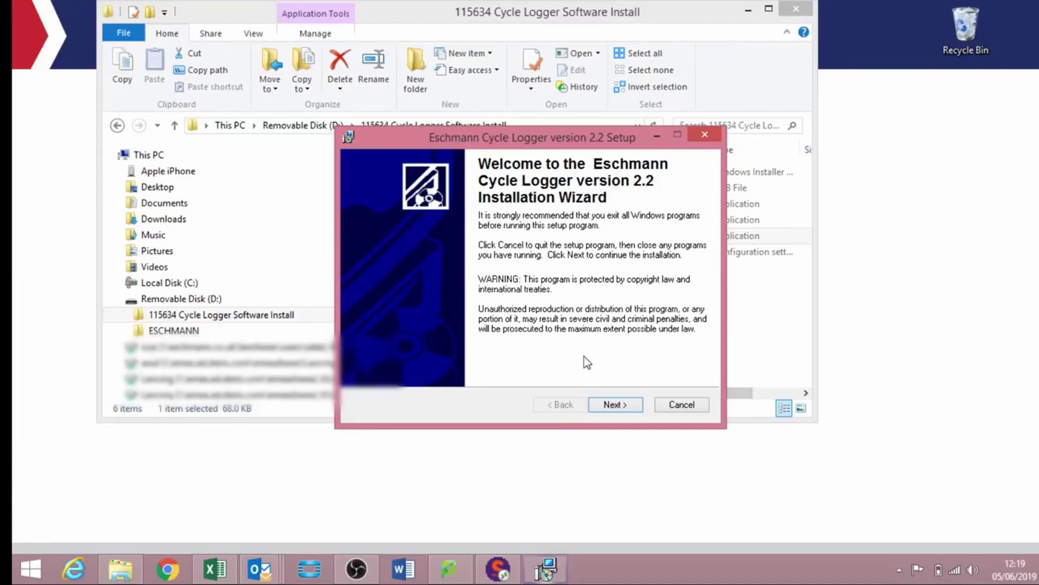
{"action": "left_click", "coordinate": [614, 406]}
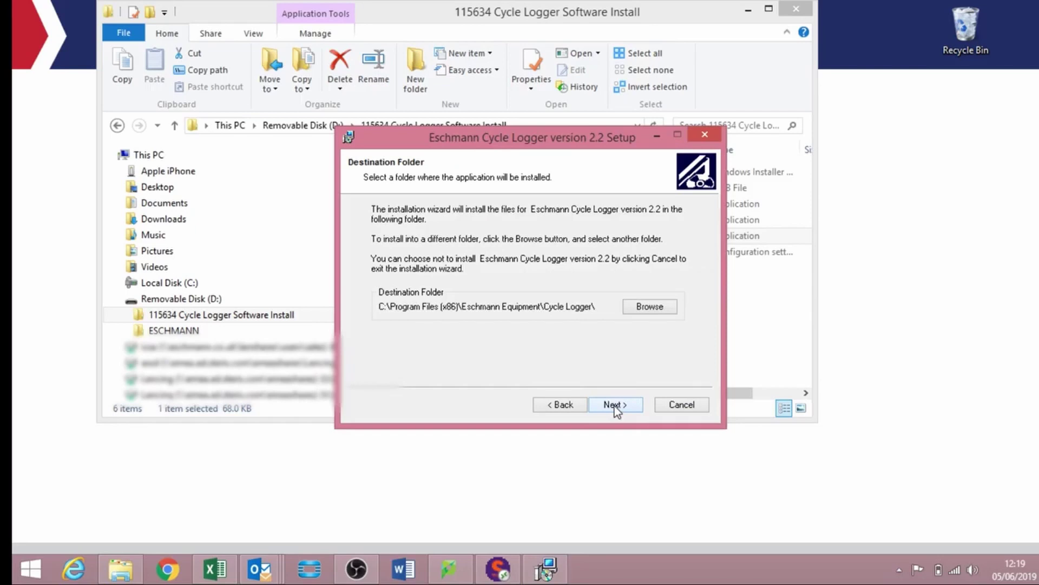
{"action": "left_click", "coordinate": [615, 406]}
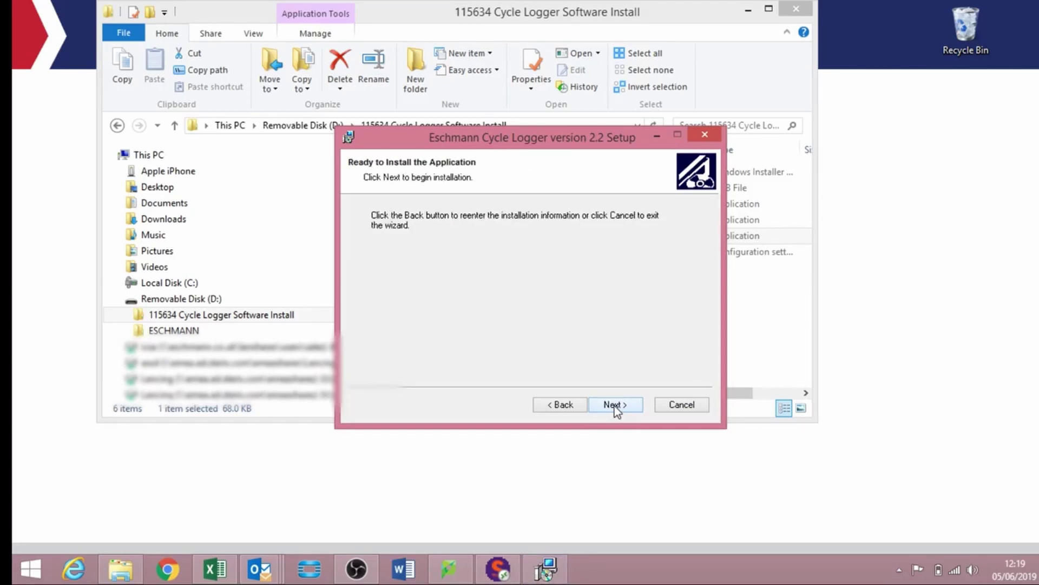
{"action": "left_click", "coordinate": [615, 406]}
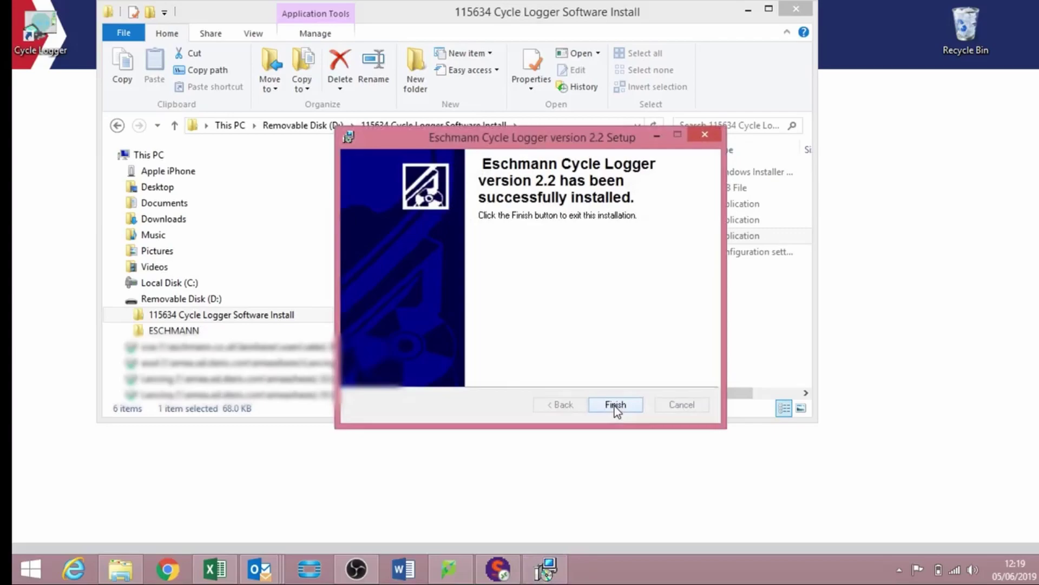
Step: Finish the installer, then unlock the autoclave's records section with the PIN
{"action": "left_click", "coordinate": [615, 404]}
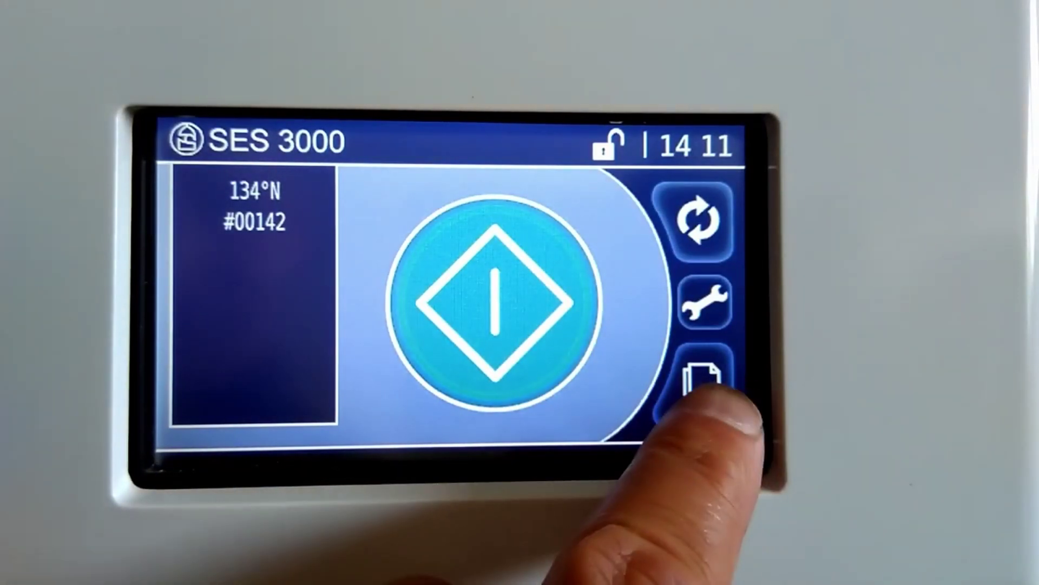
{"action": "left_click", "coordinate": [700, 380]}
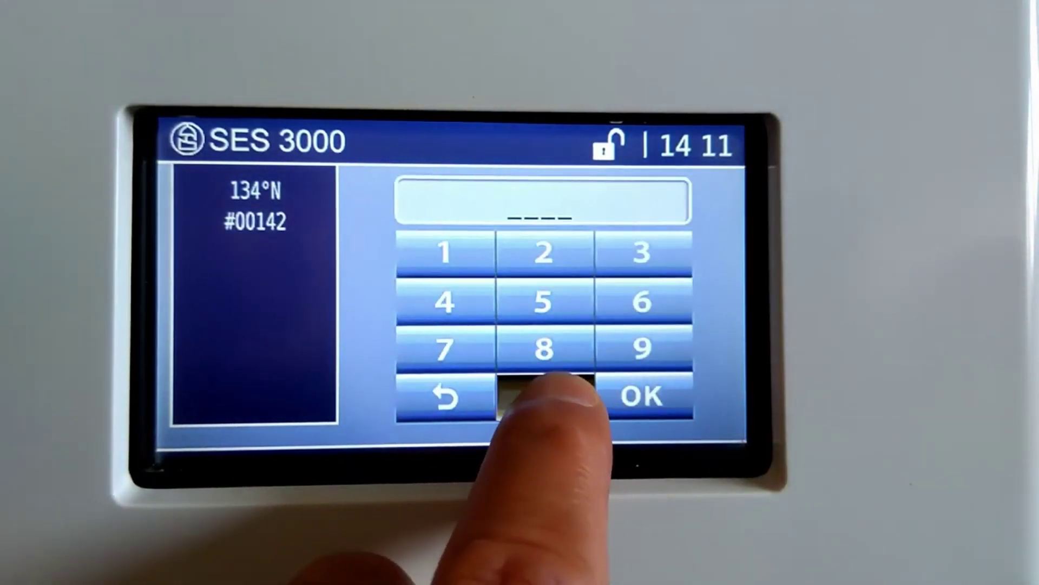
{"action": "left_click", "coordinate": [545, 396]}
{"action": "left_click", "coordinate": [544, 396]}
{"action": "left_click", "coordinate": [444, 303]}
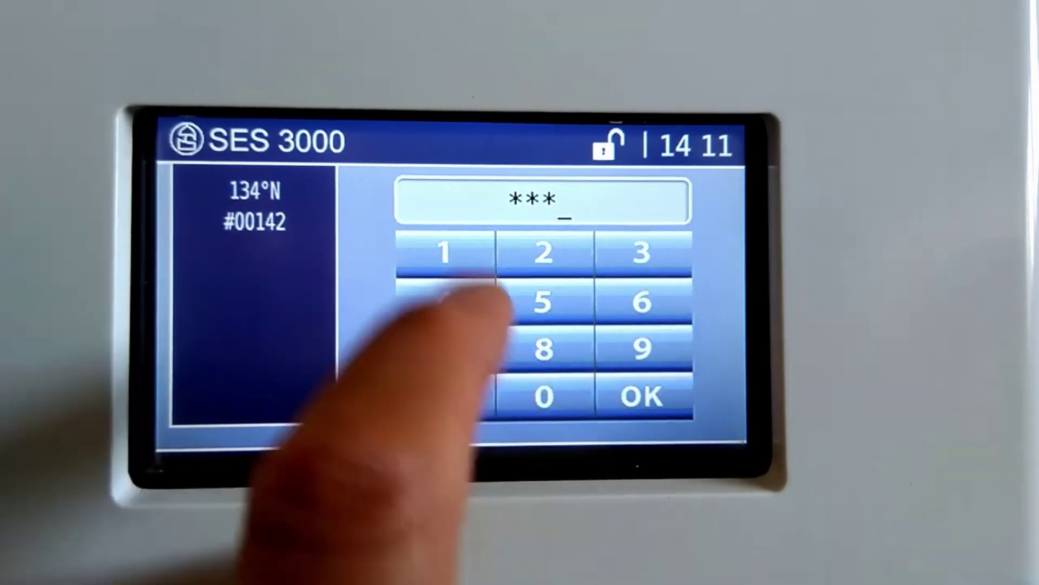
{"action": "left_click", "coordinate": [444, 253]}
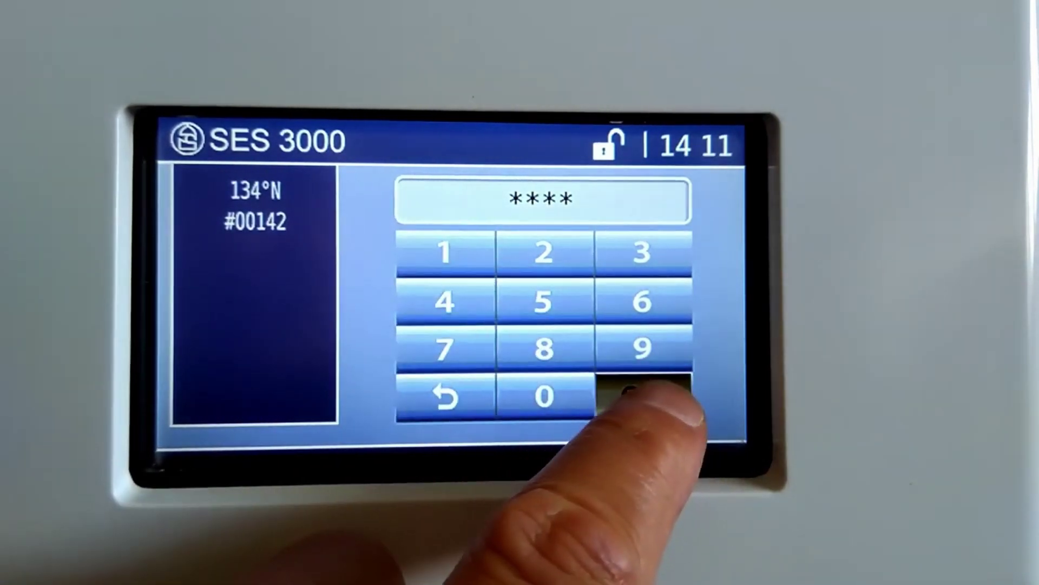
{"action": "left_click", "coordinate": [642, 396]}
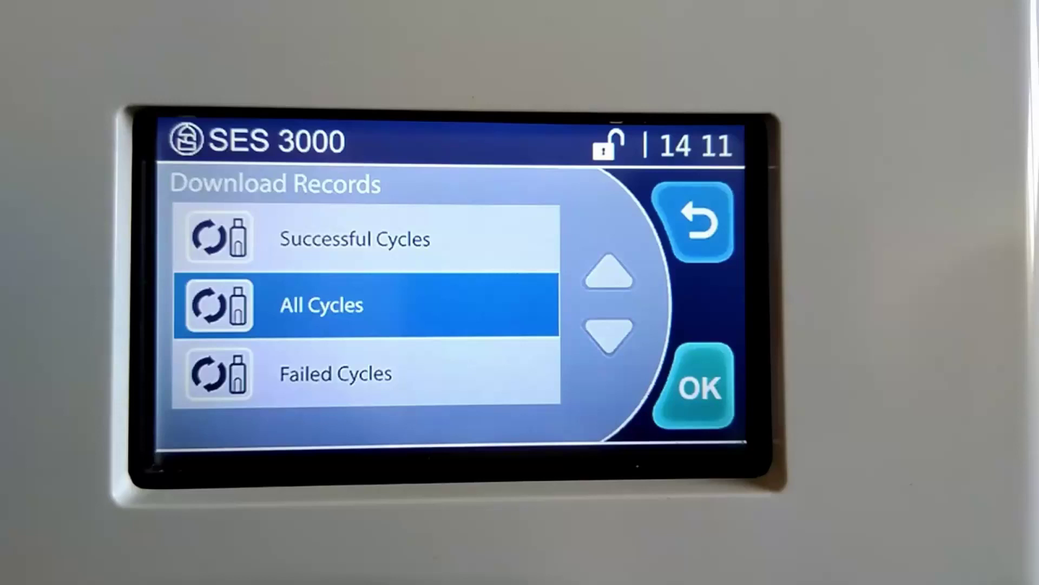
Step: Download All Cycles since the last download to USB and leave the records menu
{"action": "left_click", "coordinate": [699, 377]}
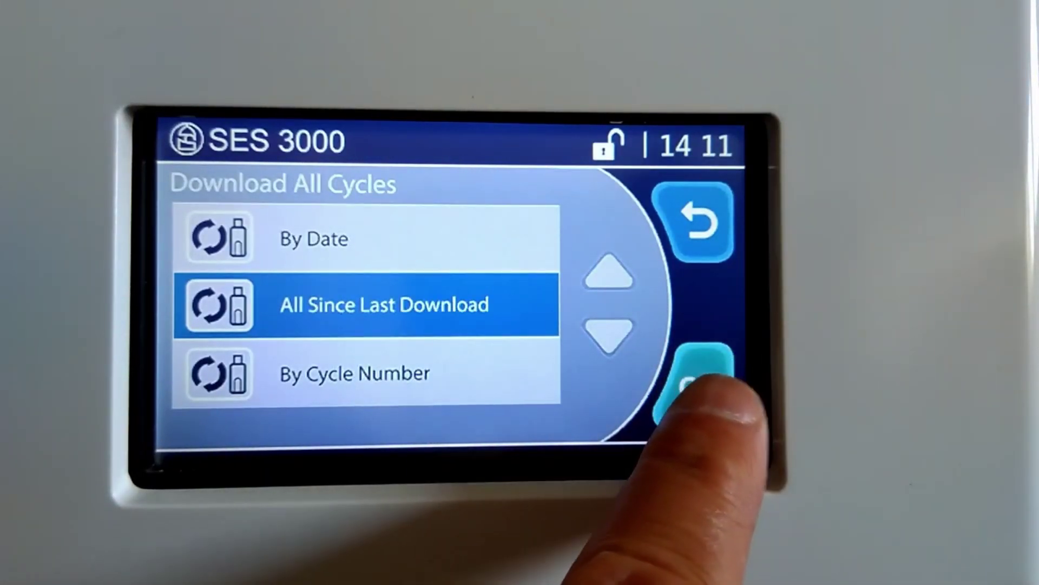
{"action": "left_click", "coordinate": [696, 378]}
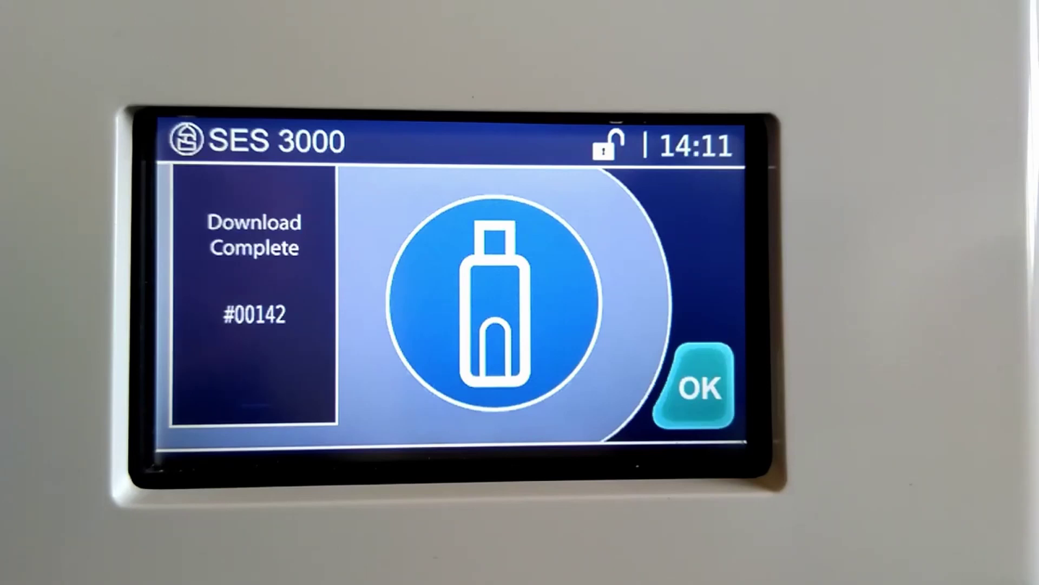
{"action": "left_click", "coordinate": [700, 388]}
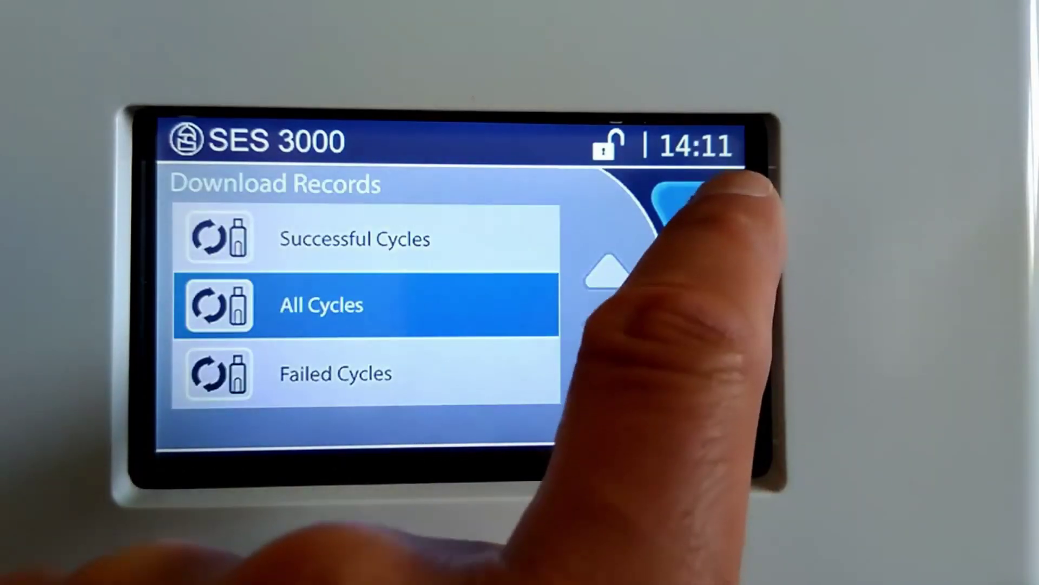
{"action": "left_click", "coordinate": [689, 203]}
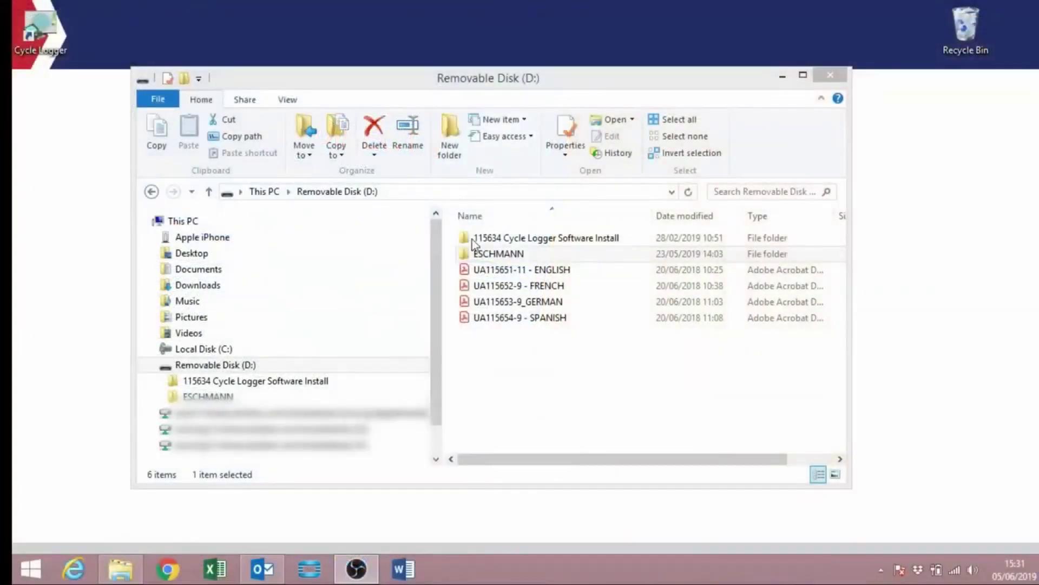
Step: Select the ESCHMANN folder on the removable disk
{"action": "left_click", "coordinate": [494, 253]}
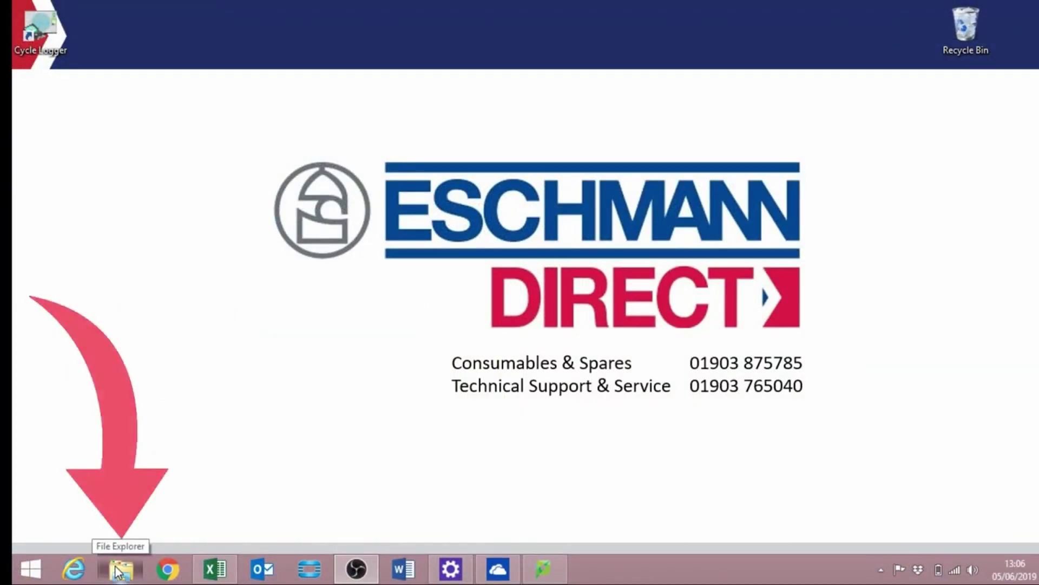
Step: Show the contents of Removable Disk (D:) in a new File Explorer window
{"action": "left_click", "coordinate": [118, 571]}
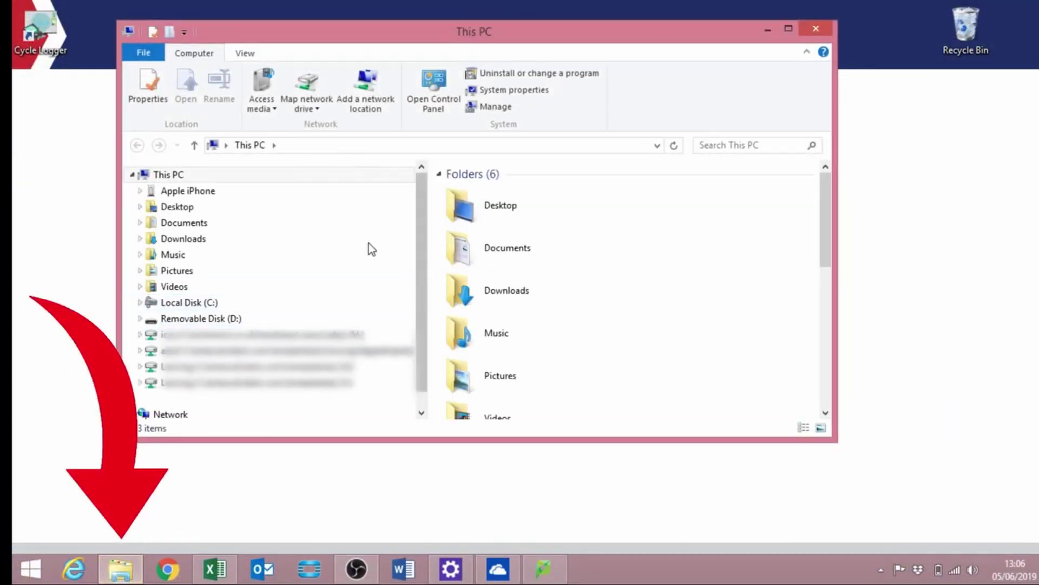
{"action": "left_click", "coordinate": [191, 321]}
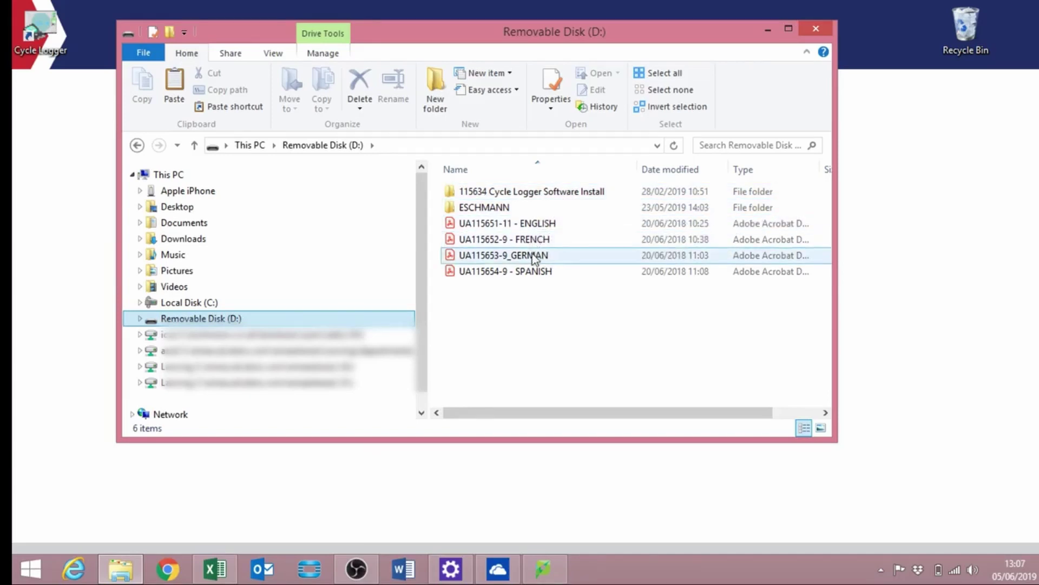
Step: Browse ESCHMANN > AUTOCLAV.E > L3BB4I12.53 > 00000-00.499 to list the cycle files
{"action": "mouse_move", "coordinate": [484, 207]}
{"action": "double_click", "coordinate": [497, 209]}
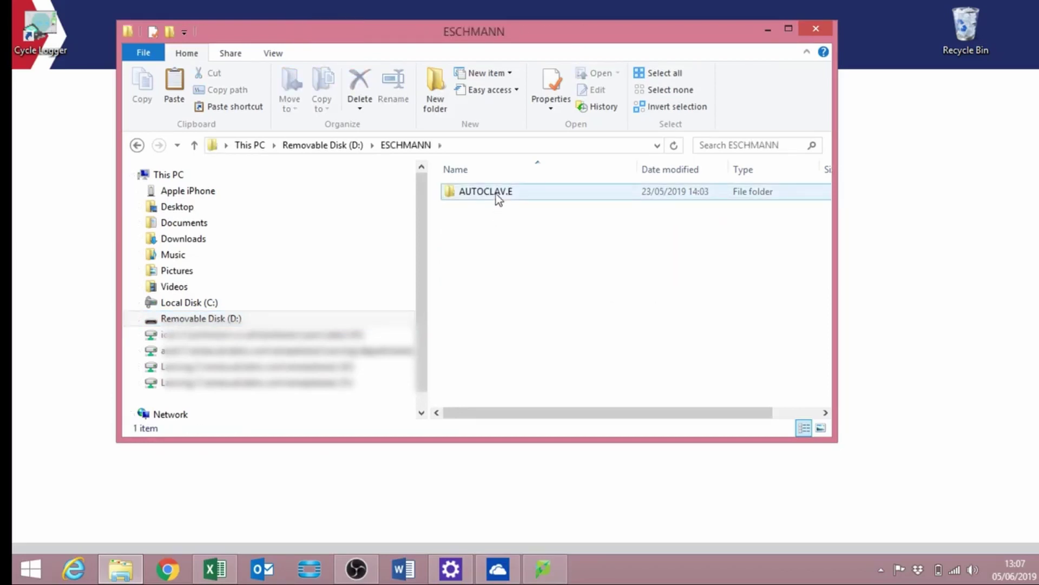
{"action": "double_click", "coordinate": [495, 194]}
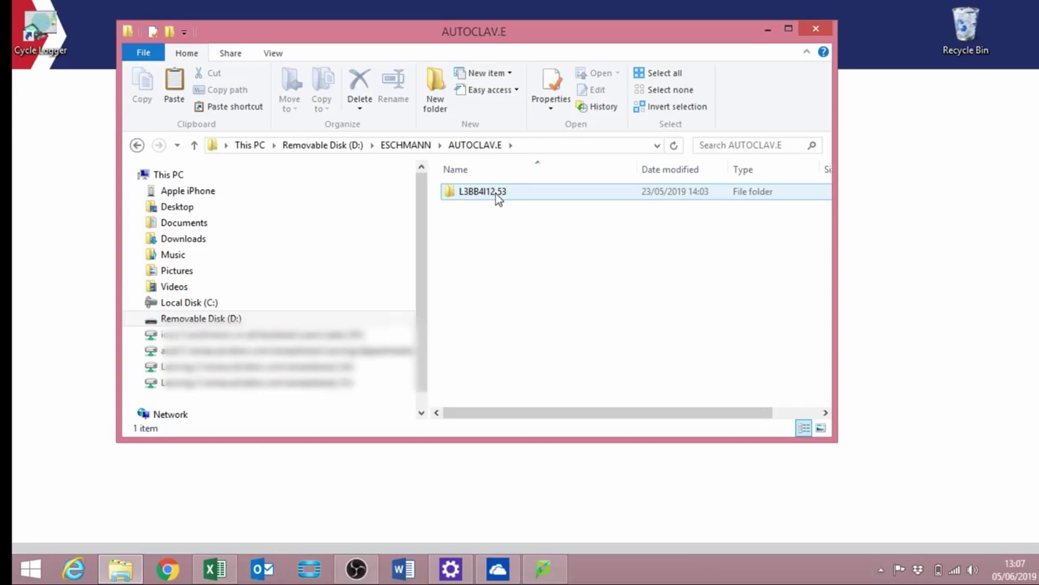
{"action": "double_click", "coordinate": [547, 202]}
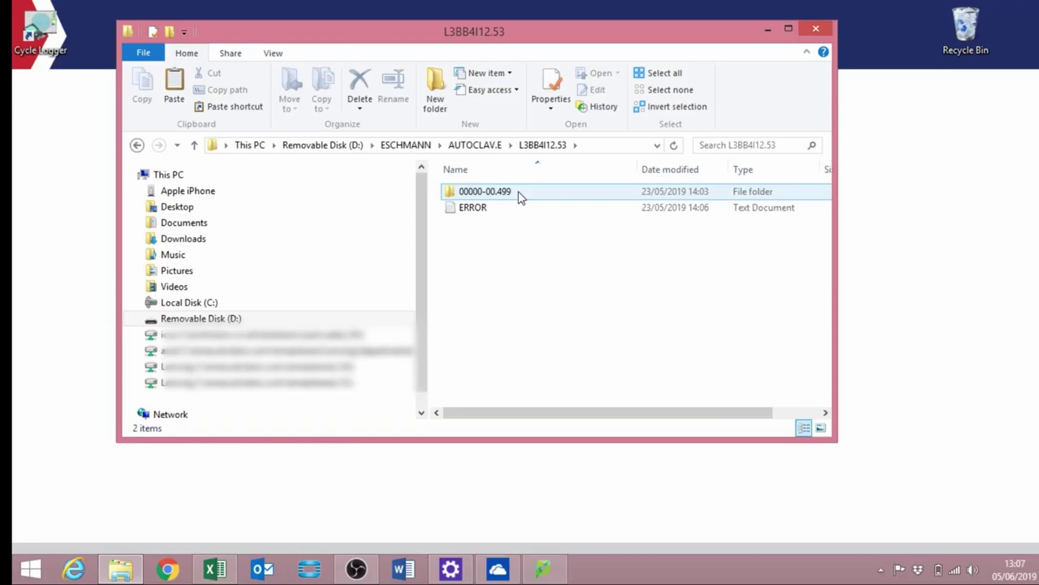
{"action": "double_click", "coordinate": [519, 193]}
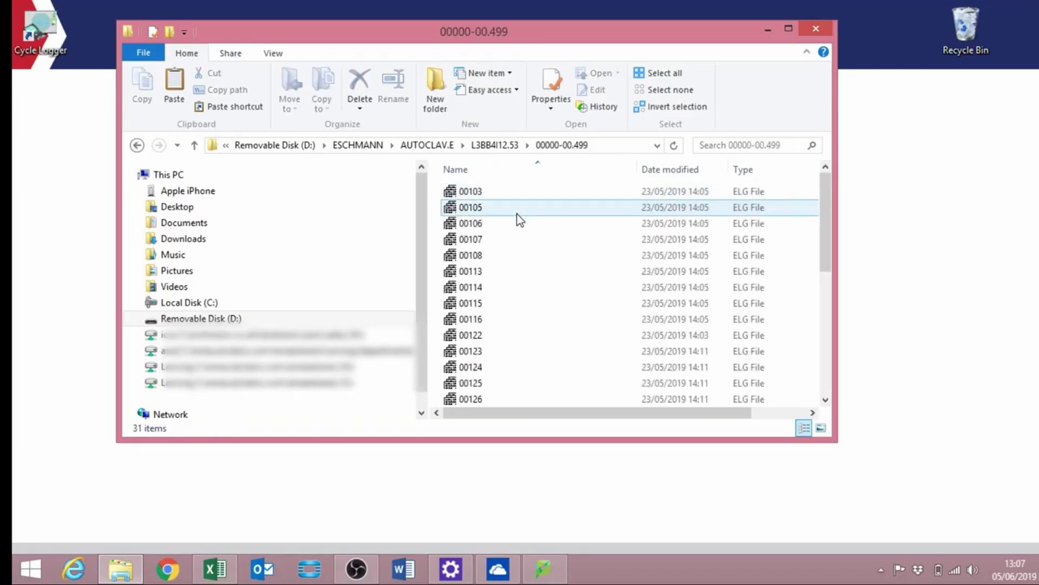
{"action": "scroll", "coordinate": [471, 347], "scroll_direction": "down", "scroll_amount": 1}
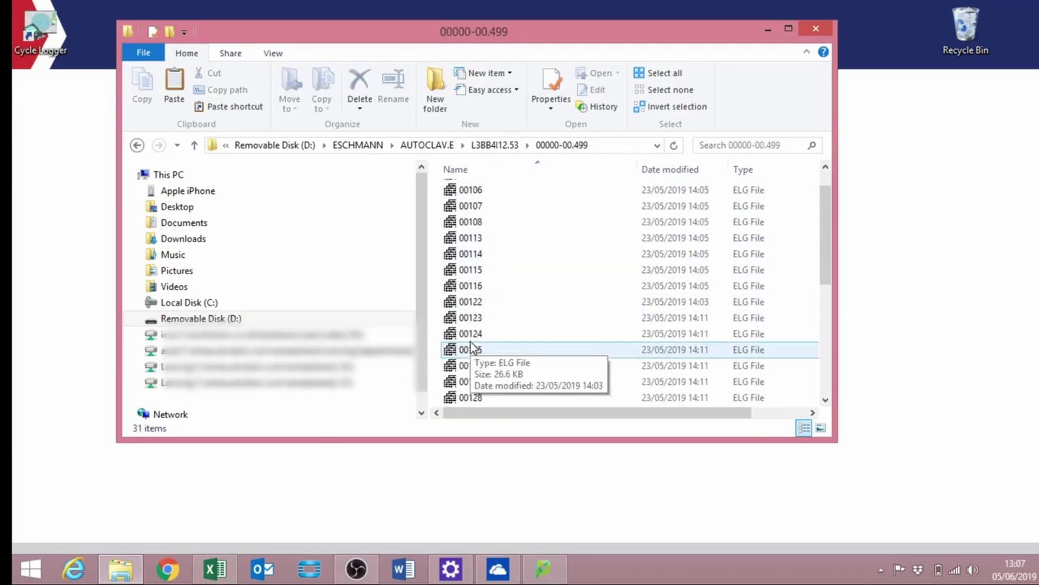
{"action": "scroll", "coordinate": [471, 348], "scroll_direction": "down", "scroll_amount": 1}
{"action": "scroll", "coordinate": [470, 346], "scroll_direction": "down", "scroll_amount": 2}
{"action": "scroll", "coordinate": [471, 347], "scroll_direction": "up", "scroll_amount": 2}
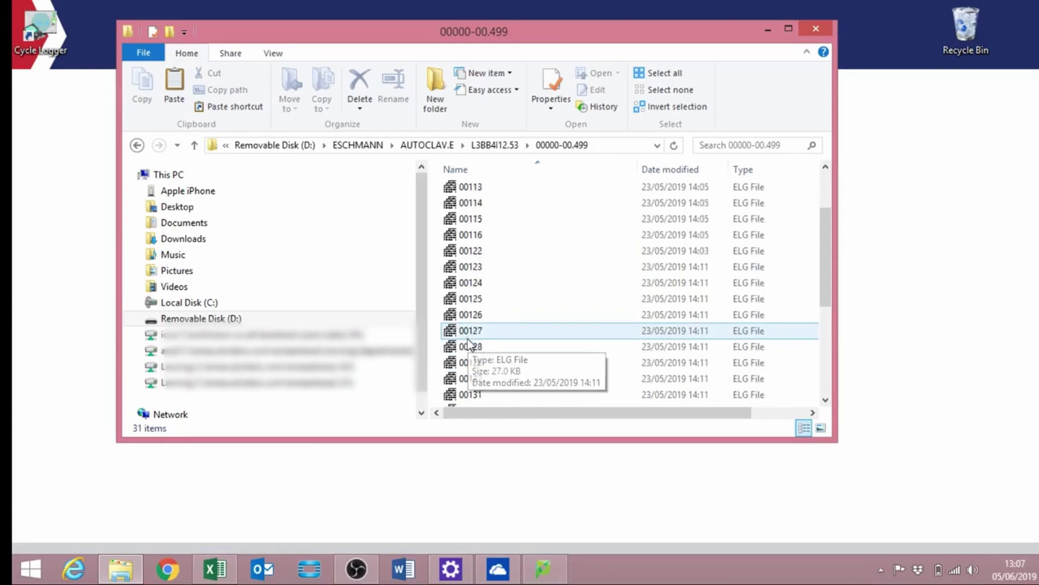
{"action": "scroll", "coordinate": [471, 347], "scroll_direction": "down", "scroll_amount": 2}
{"action": "scroll", "coordinate": [471, 347], "scroll_direction": "down", "scroll_amount": 2}
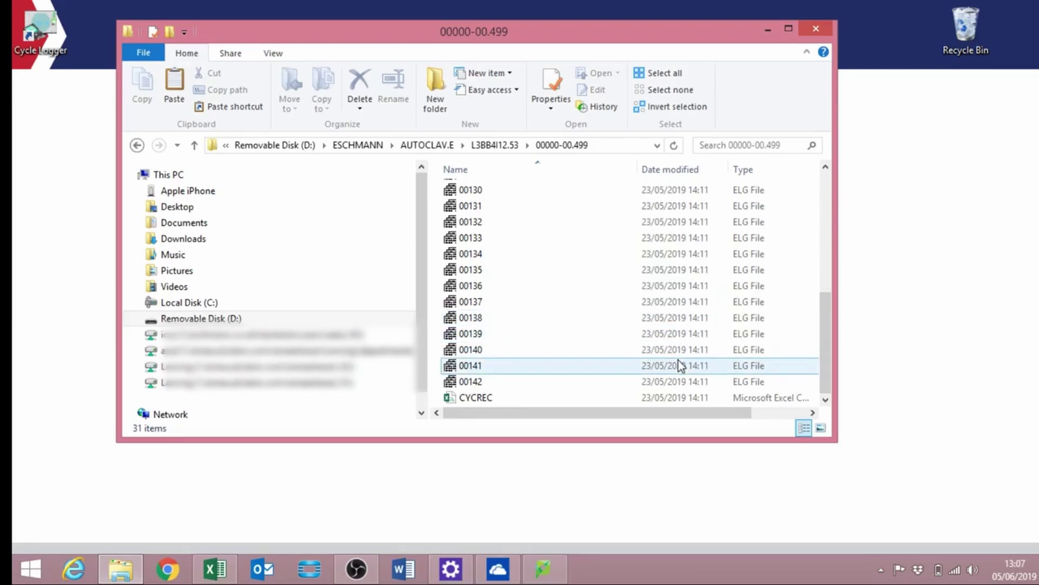
Step: Review cycle record 00140.ELG in the Cycle Logger and close it
{"action": "double_click", "coordinate": [475, 351]}
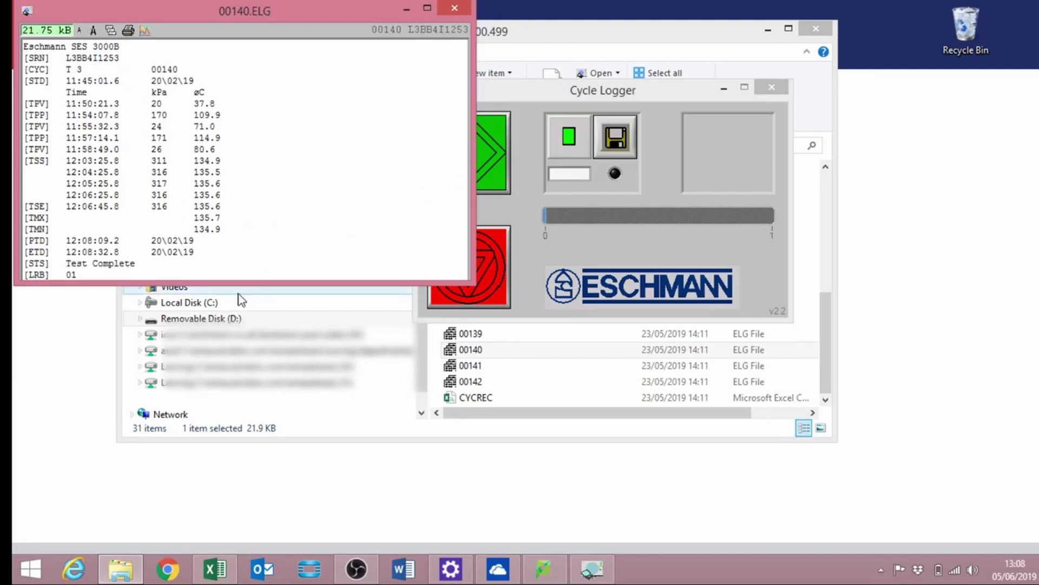
{"action": "scroll", "coordinate": [244, 275], "scroll_direction": "down", "scroll_amount": 1}
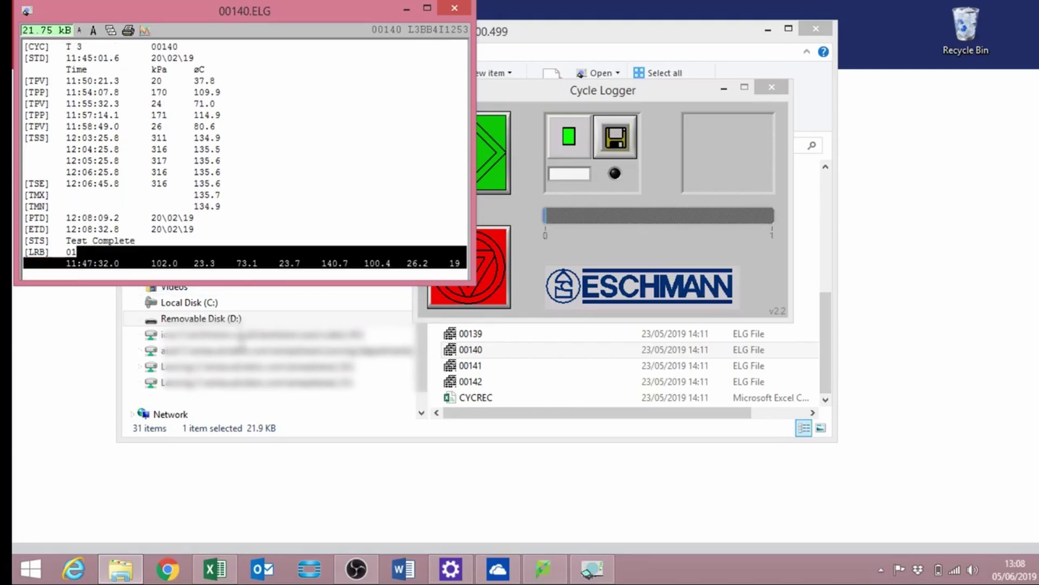
{"action": "left_click", "coordinate": [239, 203]}
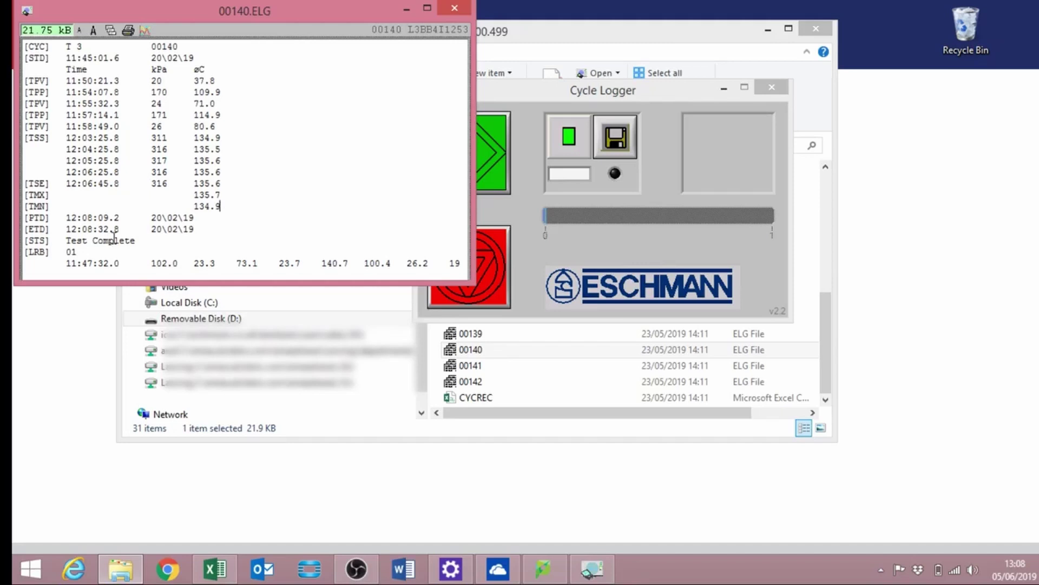
{"action": "left_click", "coordinate": [454, 9]}
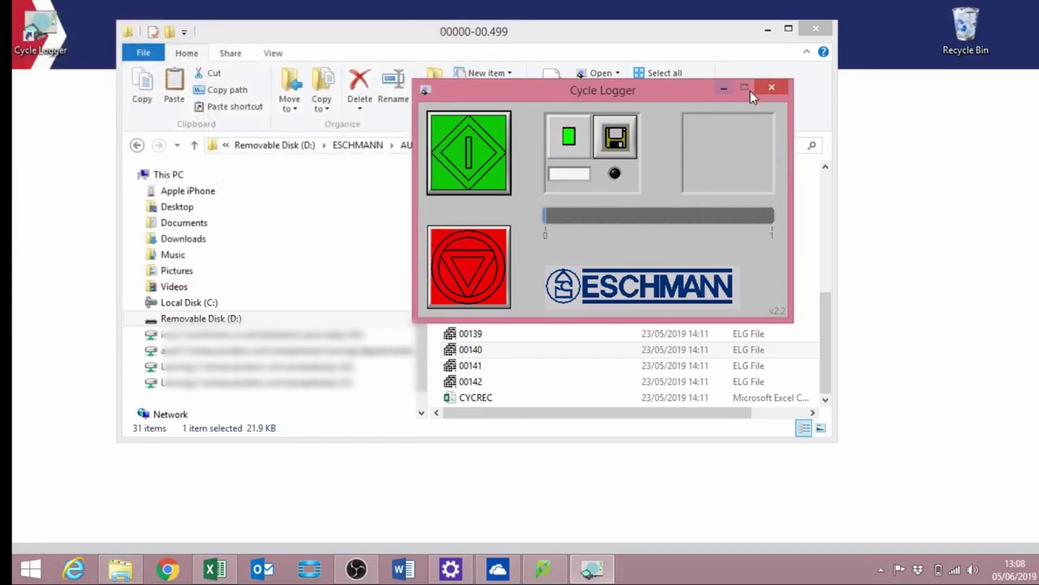
Step: Close the Cycle Logger and navigate back up to the AUTOCLAV.E folder
{"action": "left_click", "coordinate": [771, 89]}
{"action": "left_click", "coordinate": [487, 147]}
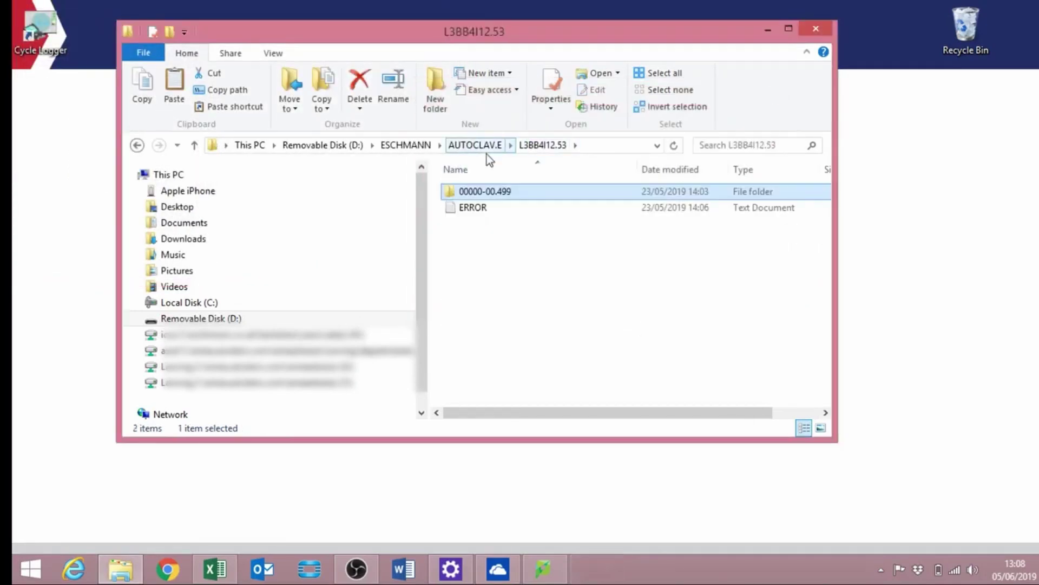
{"action": "left_click", "coordinate": [137, 146]}
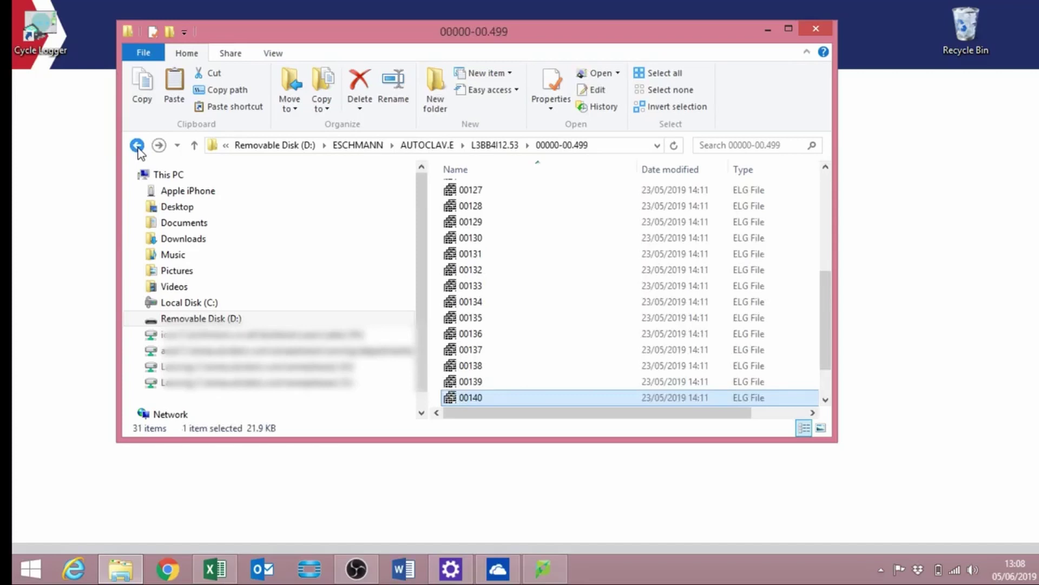
{"action": "left_click", "coordinate": [137, 146]}
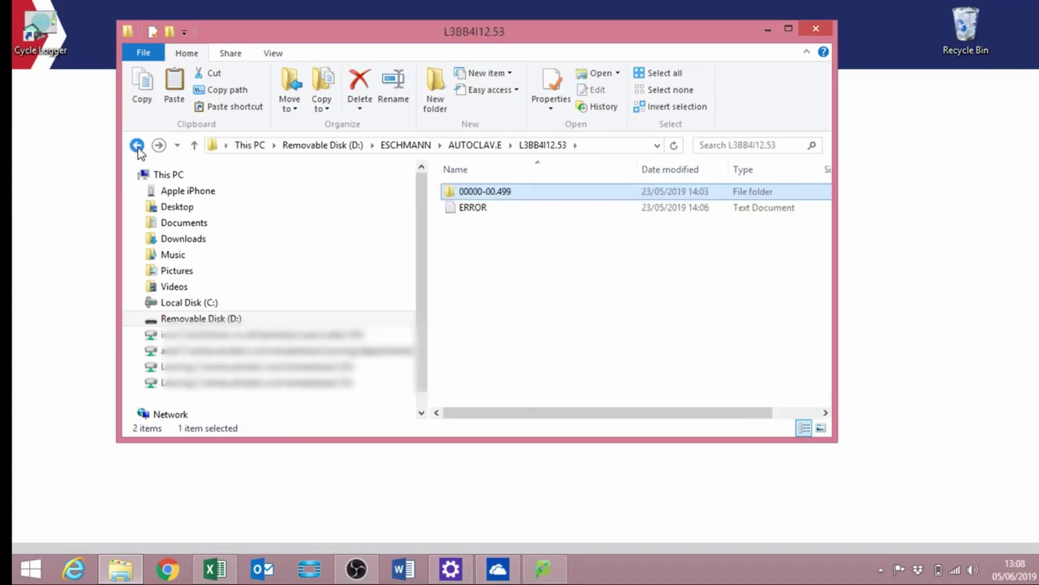
{"action": "left_click", "coordinate": [137, 145]}
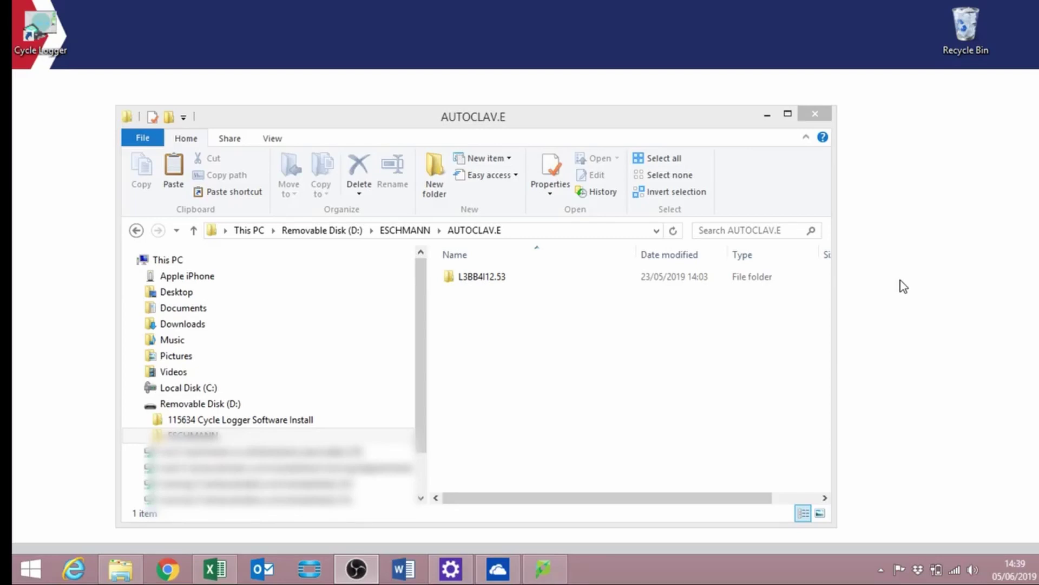
Step: Create a new desktop folder via the right-click New > Folder menu
{"action": "right_click", "coordinate": [861, 279]}
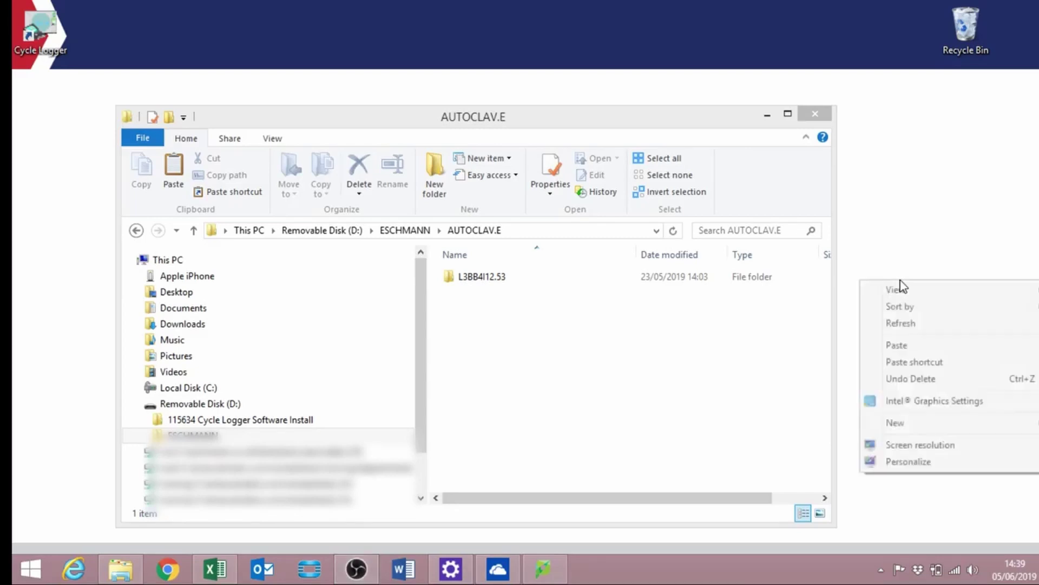
{"action": "mouse_move", "coordinate": [895, 423]}
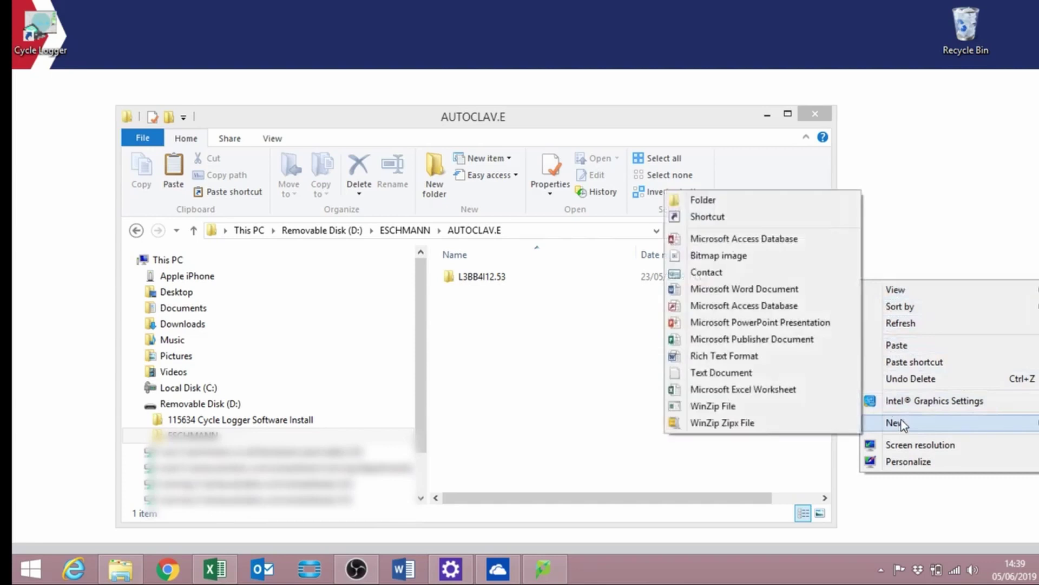
{"action": "left_click", "coordinate": [712, 201]}
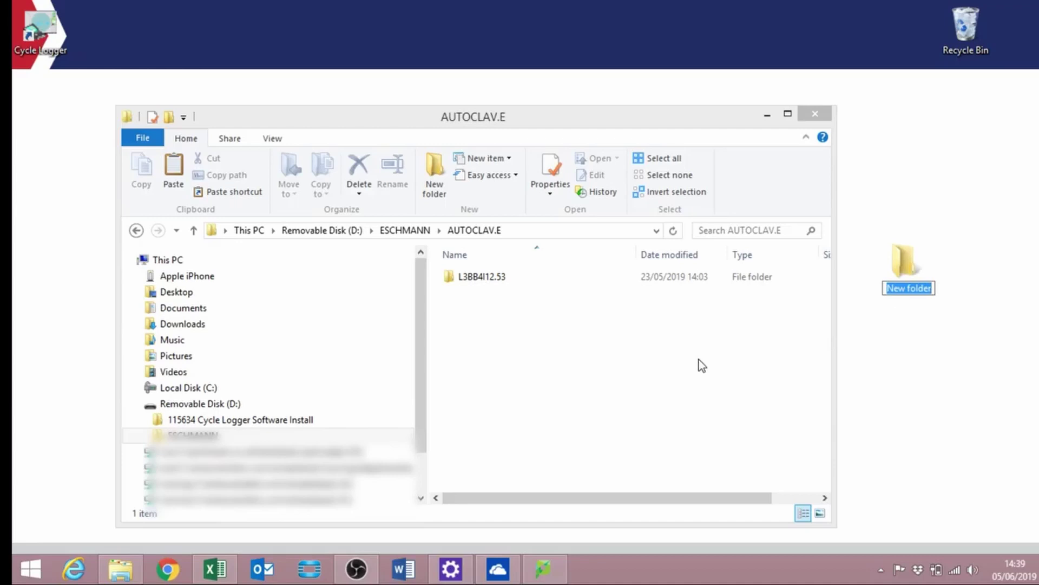
{"action": "type", "text": "Esch"}
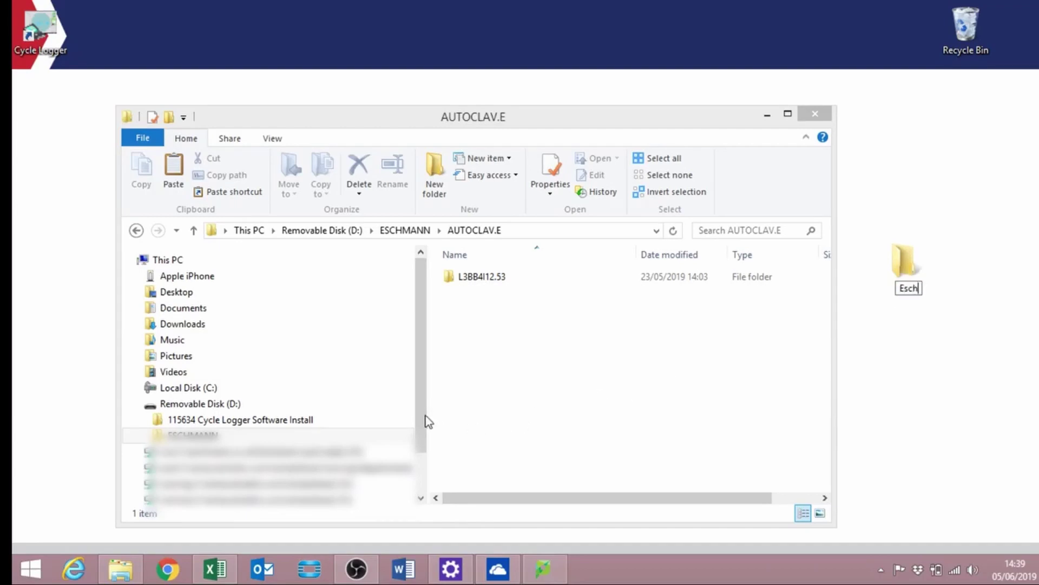
{"action": "type", "text": "man"}
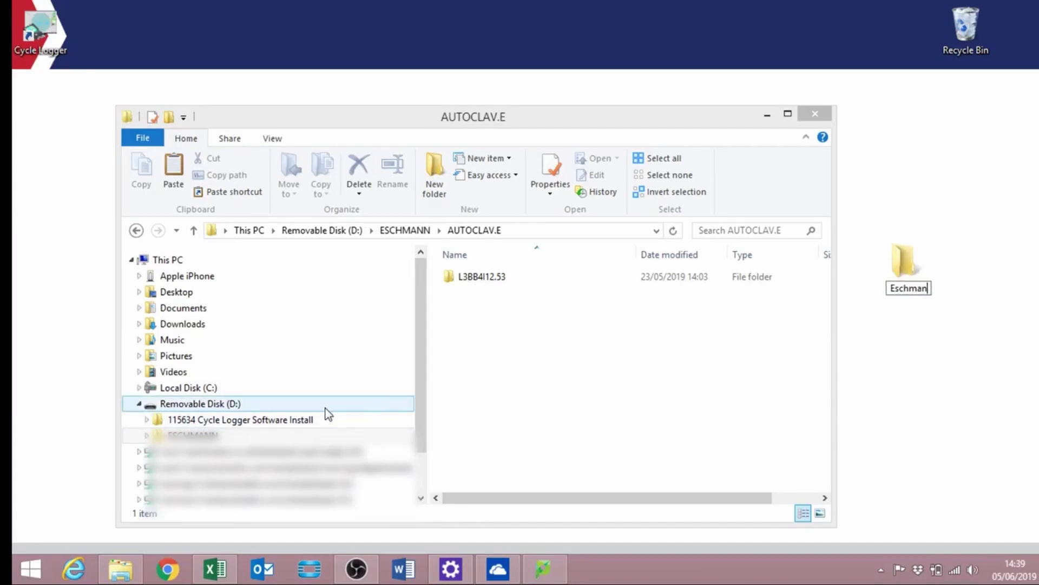
{"action": "type", "text": "n Autoc"}
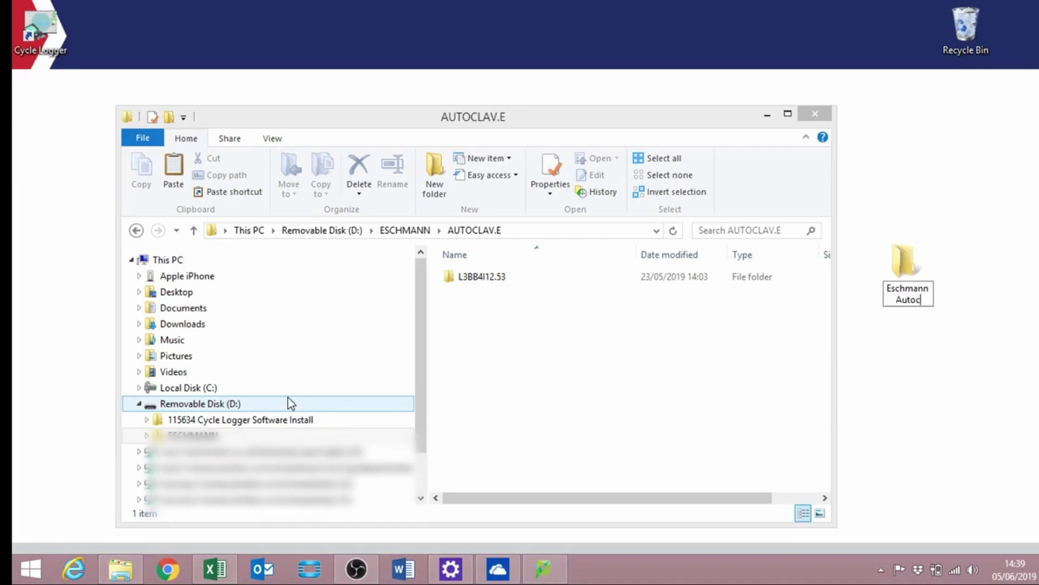
{"action": "type", "text": "lave Lo"}
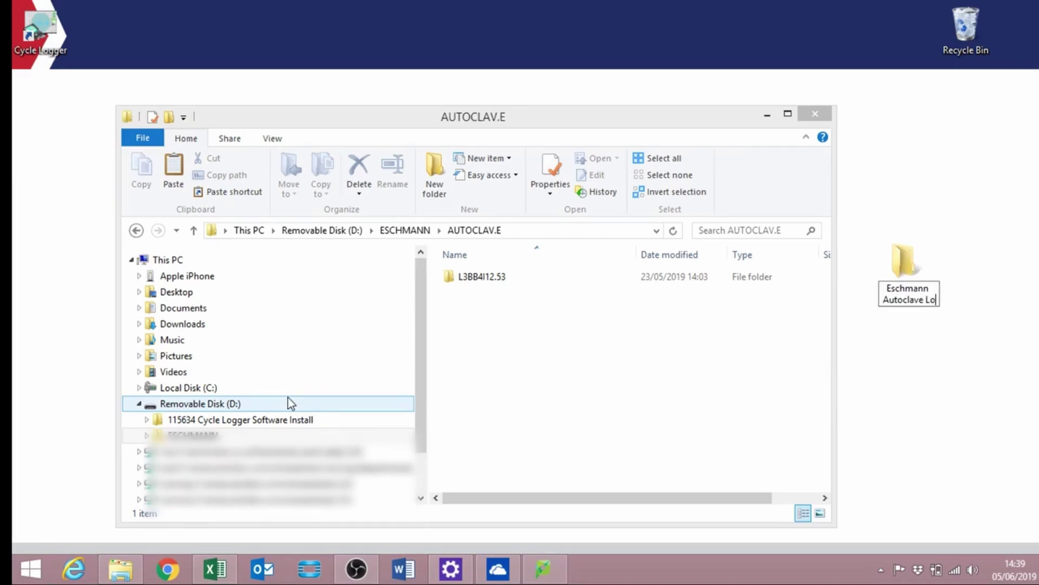
{"action": "type", "text": "gs"}
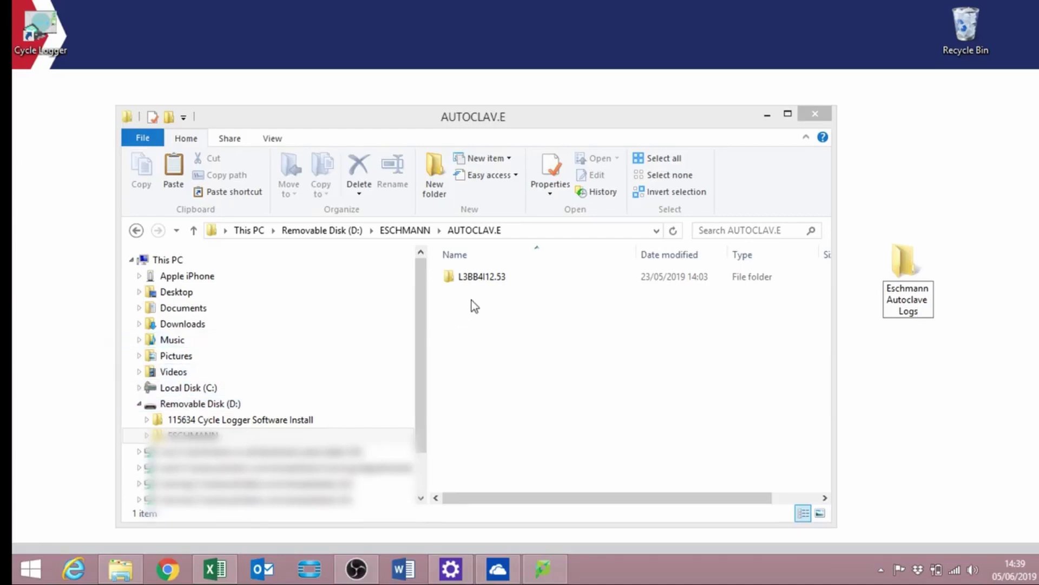
Step: Copy L3BB4I12.53 from the removable disk and paste it into the Eschmann Autoclave Logs folder
{"action": "right_click", "coordinate": [486, 276]}
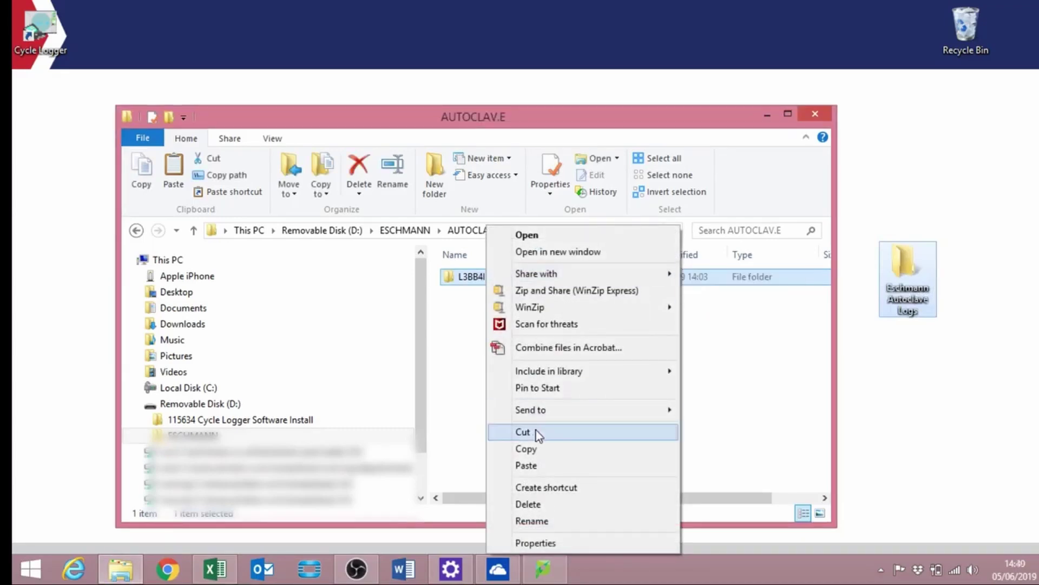
{"action": "left_click", "coordinate": [532, 448]}
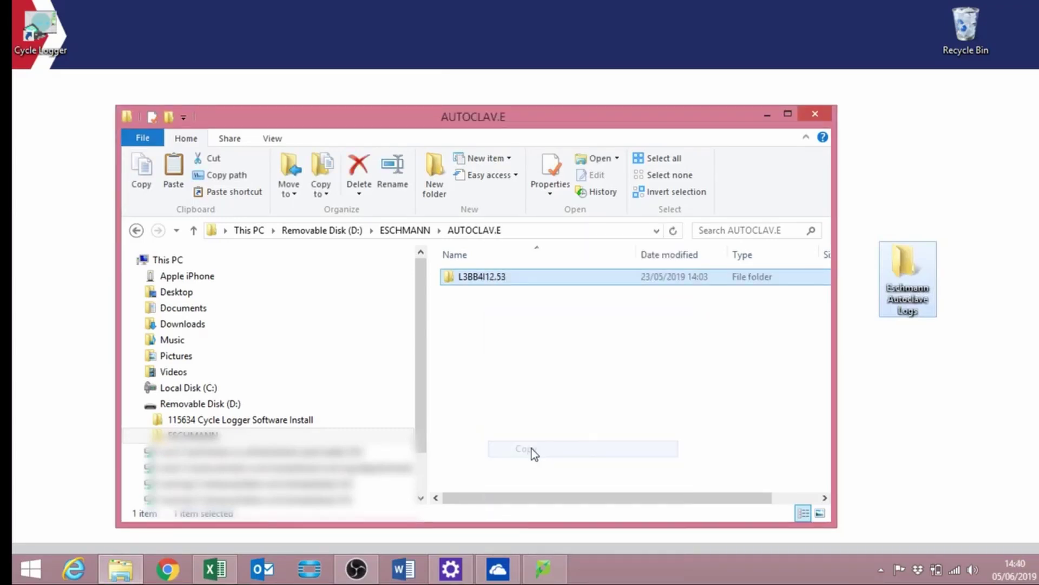
{"action": "right_click", "coordinate": [928, 278]}
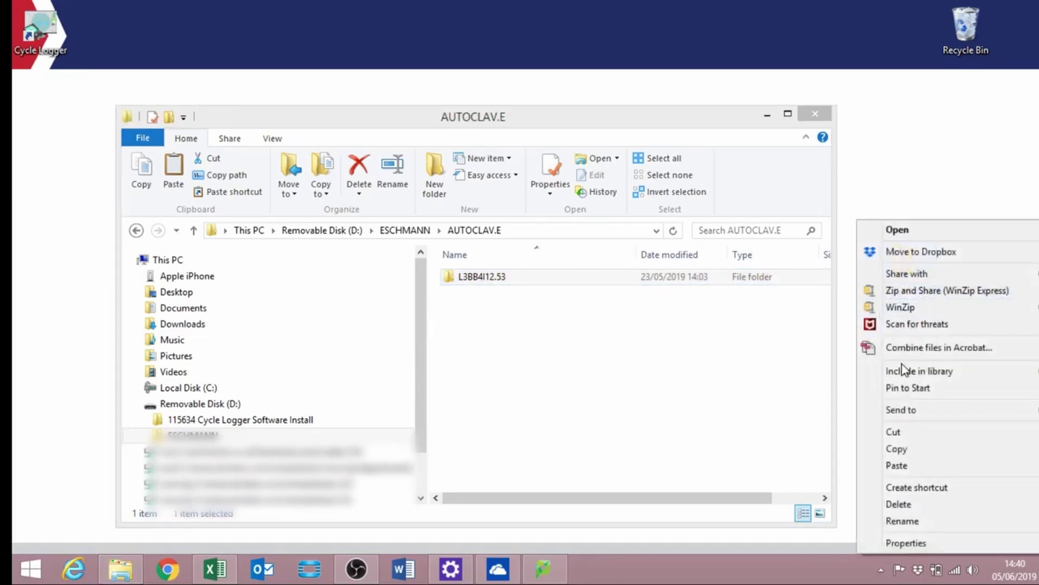
{"action": "left_click", "coordinate": [893, 464]}
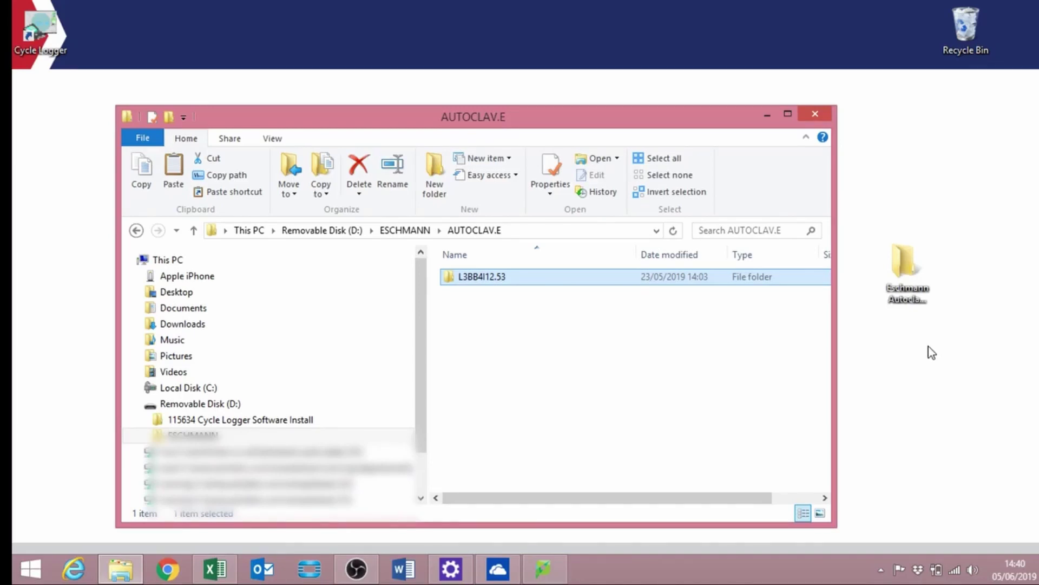
Step: Open the copied L3BB4I12.53 > 00000-00.499 folder and view cycle record 00142
{"action": "double_click", "coordinate": [916, 289]}
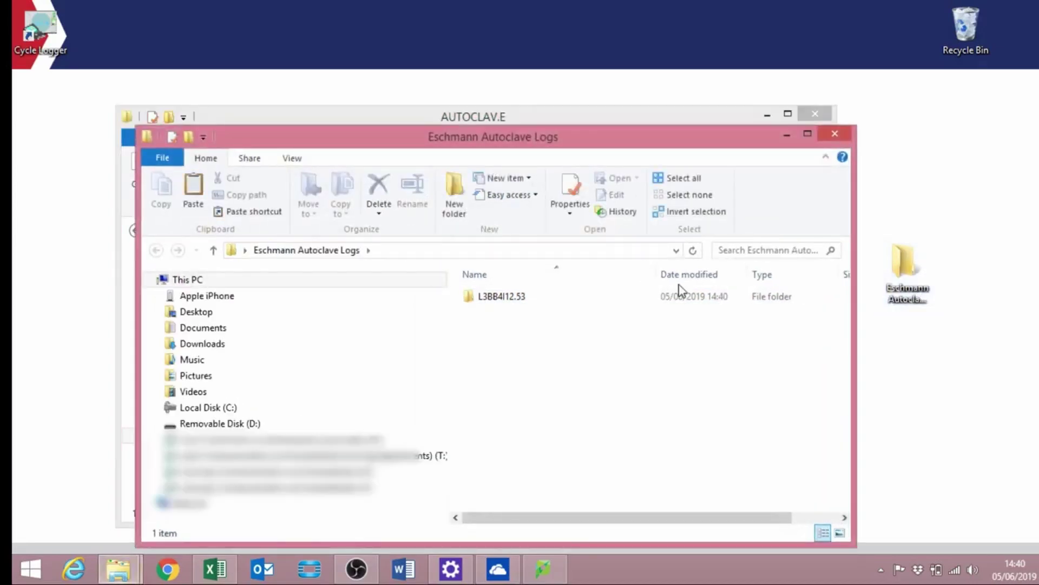
{"action": "left_click", "coordinate": [504, 296]}
{"action": "left_click", "coordinate": [504, 298]}
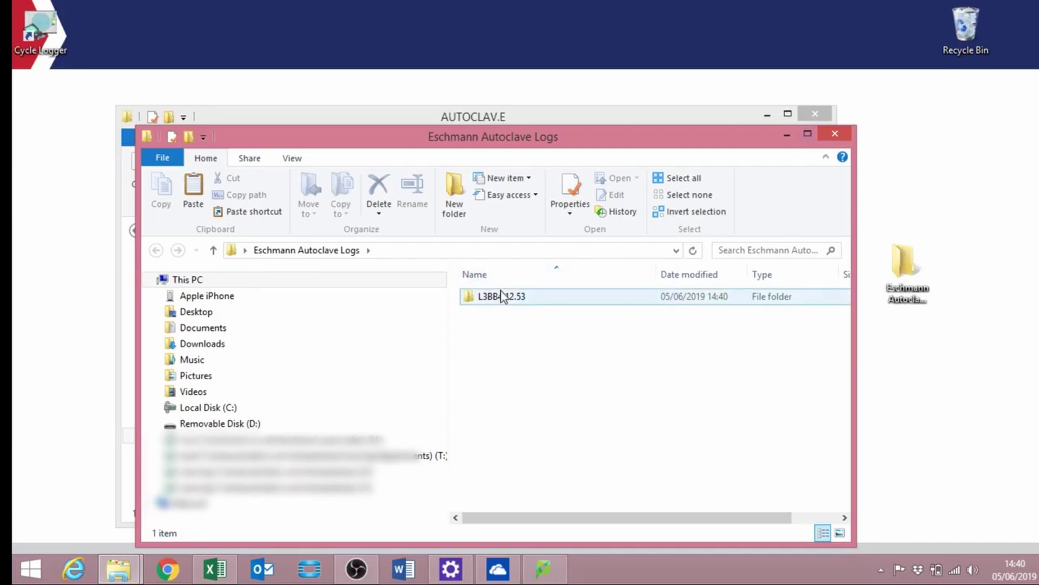
{"action": "double_click", "coordinate": [504, 298]}
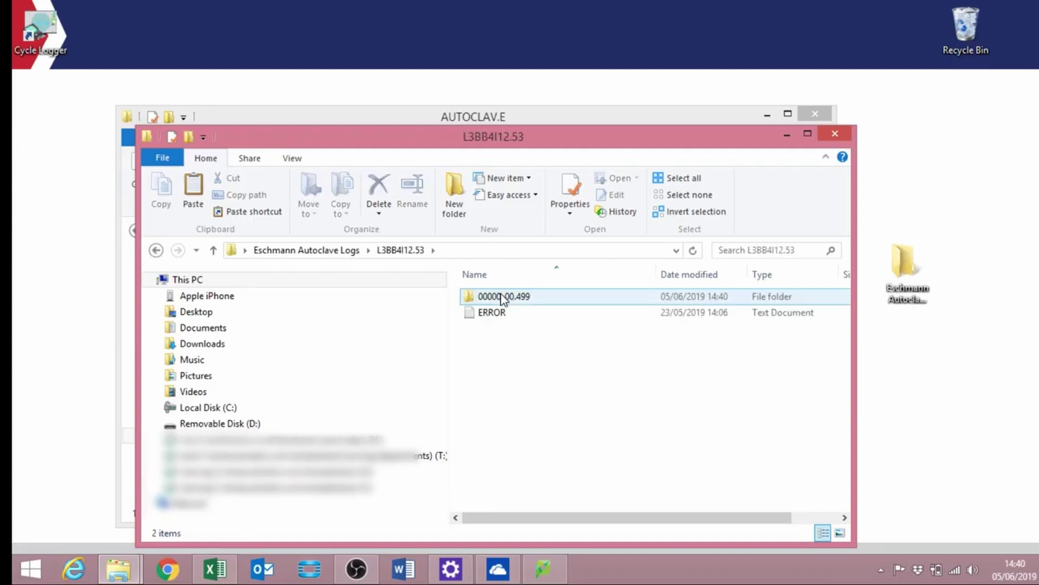
{"action": "double_click", "coordinate": [504, 300]}
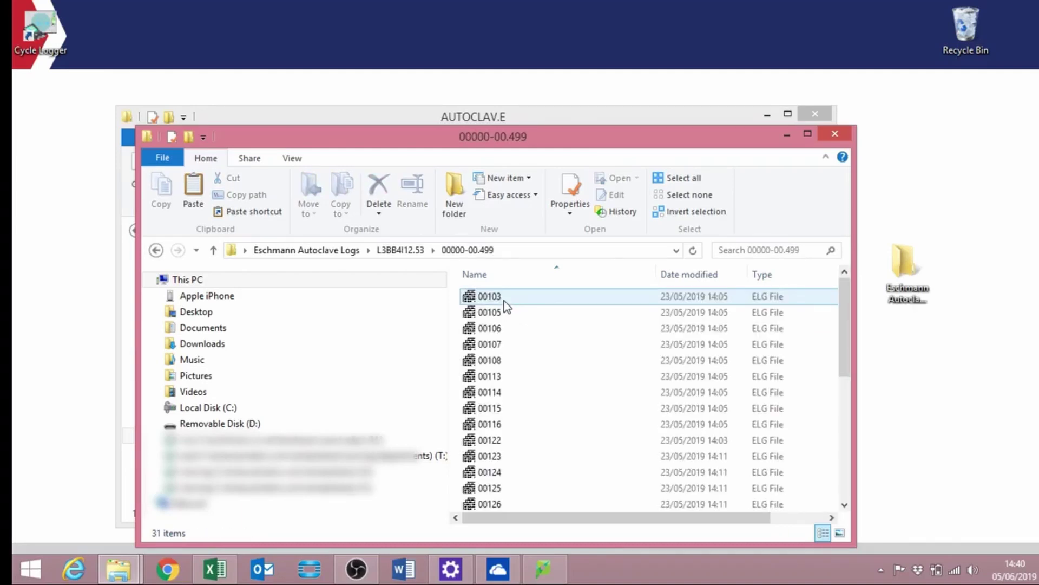
{"action": "left_click_drag", "start_coordinate": [847, 333], "coordinate": [847, 451]}
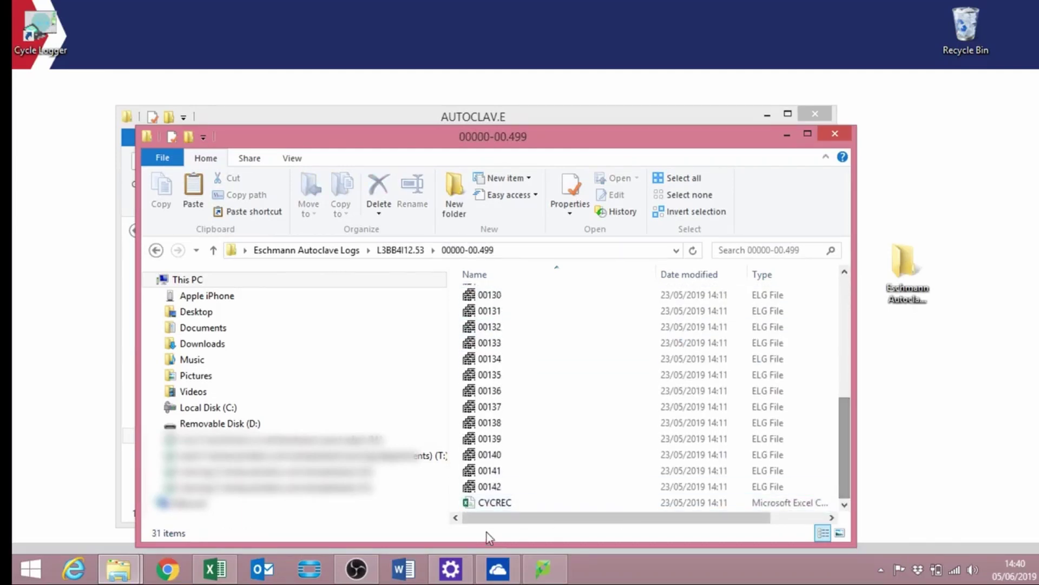
{"action": "double_click", "coordinate": [508, 485]}
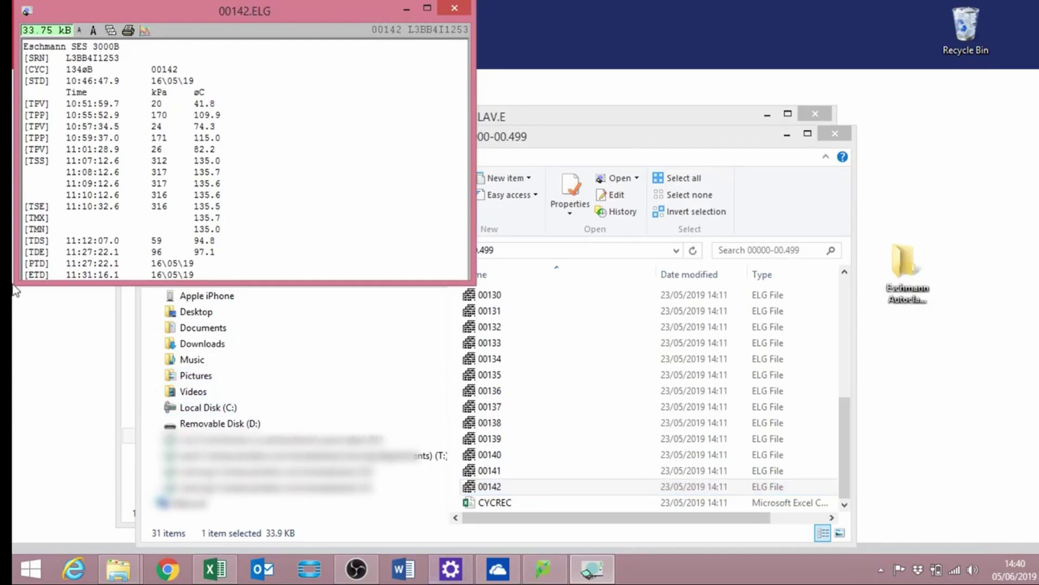
Step: Close the 00142.ELG cycle record viewer
{"action": "left_click", "coordinate": [454, 8]}
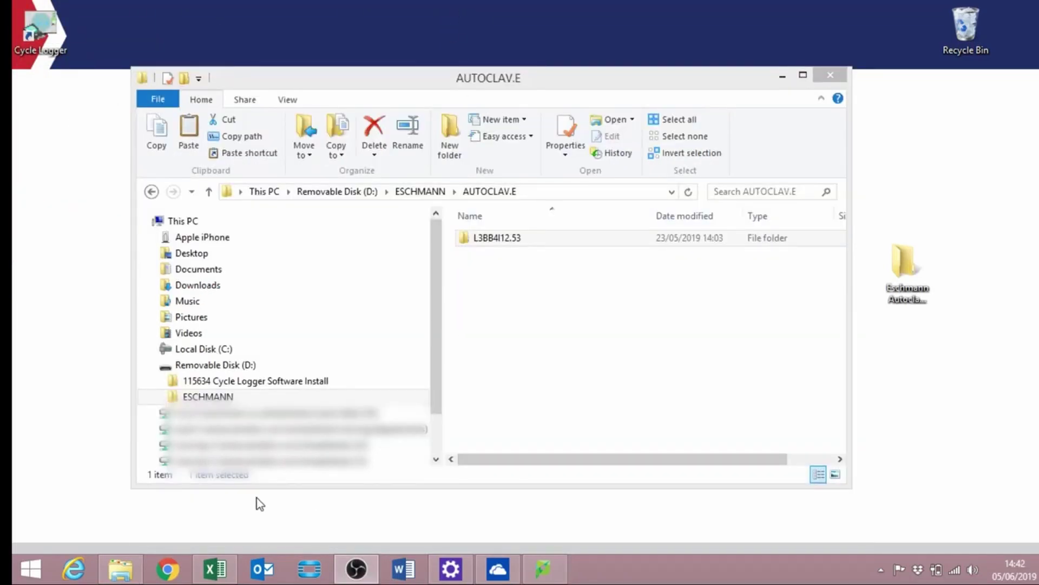
{"action": "mouse_move", "coordinate": [215, 364]}
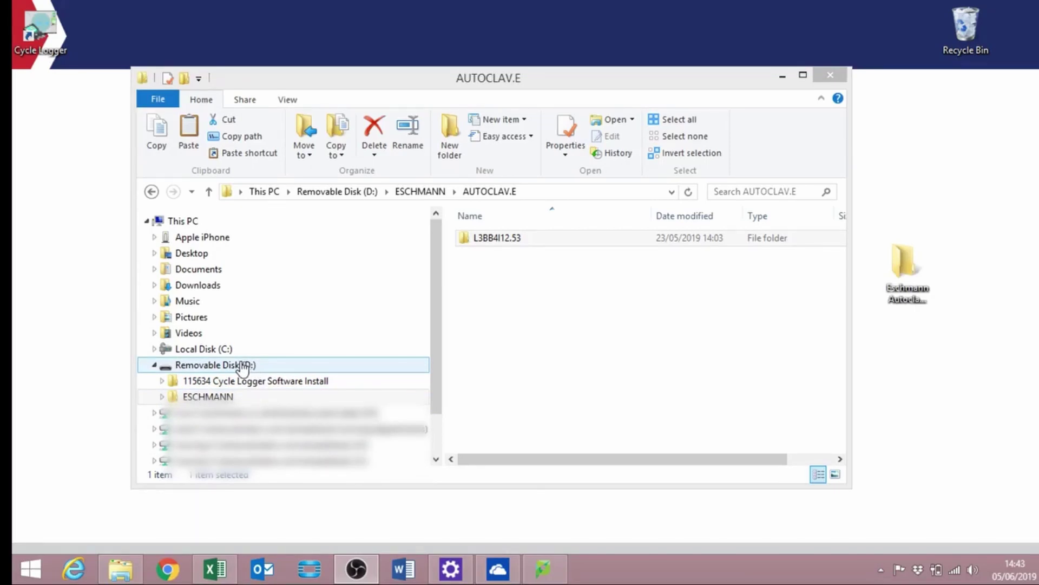
Step: Reach the tray's Safely Remove Hardware menu for Removable Disk (D:)
{"action": "right_click", "coordinate": [242, 369]}
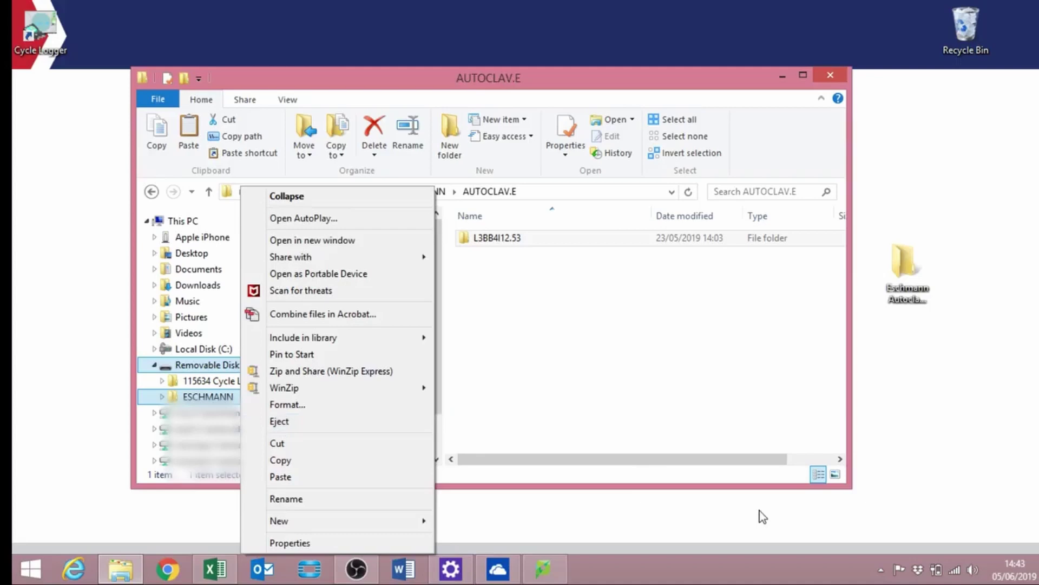
{"action": "left_click", "coordinate": [882, 570]}
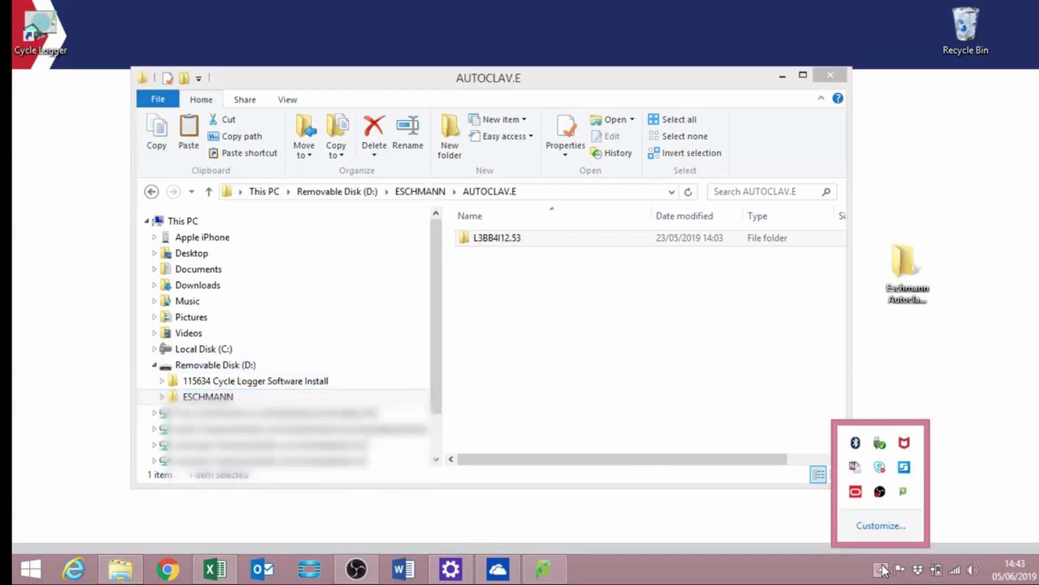
{"action": "right_click", "coordinate": [878, 448]}
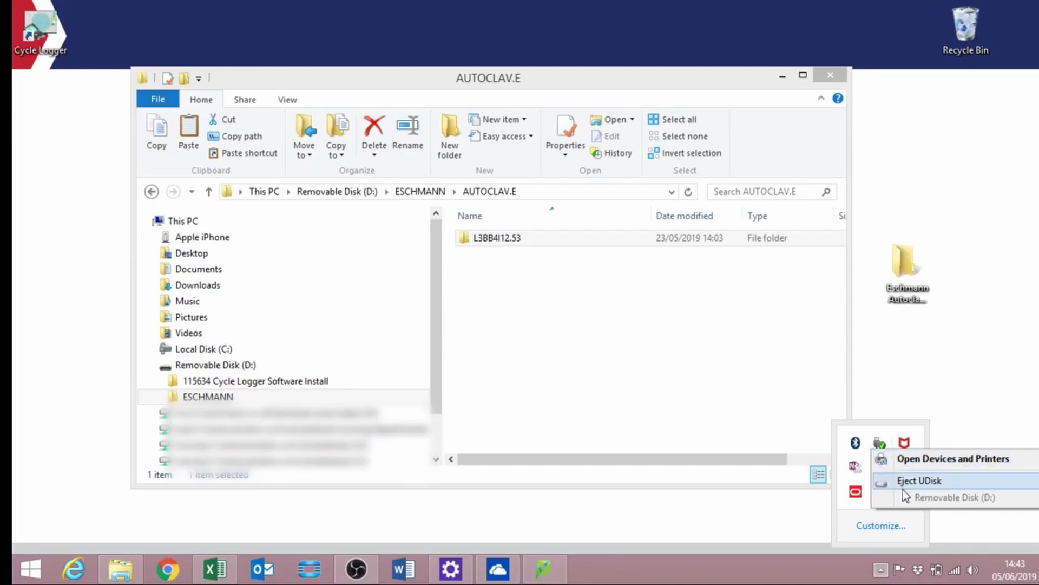